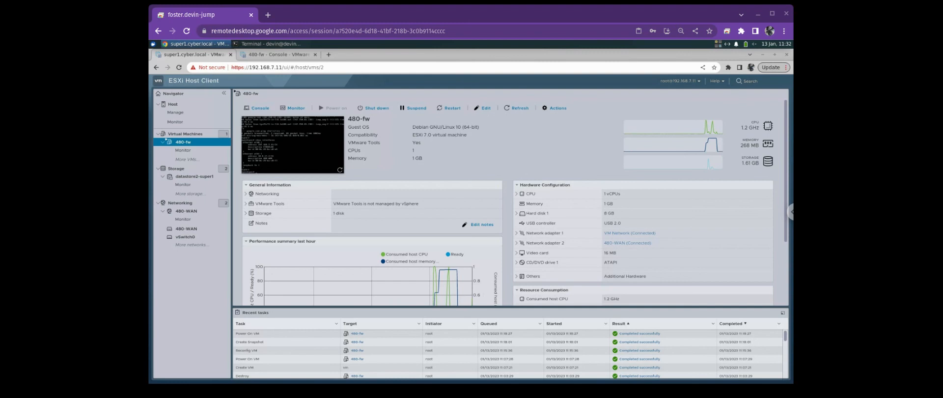
Start creating a new virtual machine on the host and name it xubuntu-wan.
{"action": "left_click", "coordinate": [185, 134]}
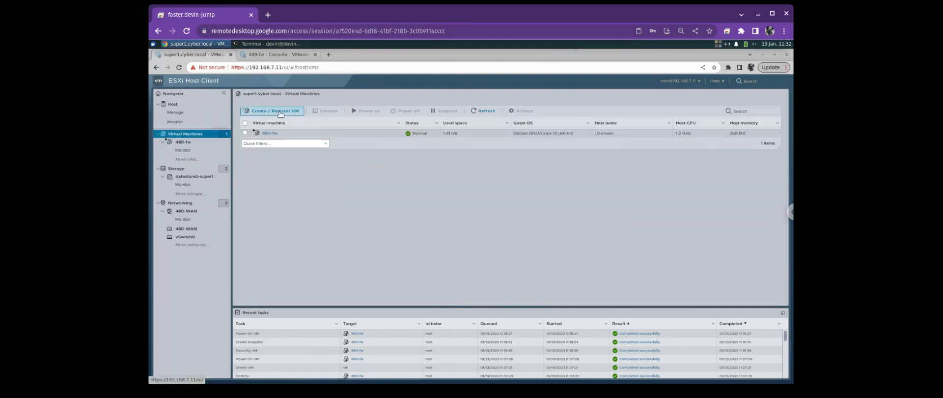
{"action": "left_click", "coordinate": [281, 112]}
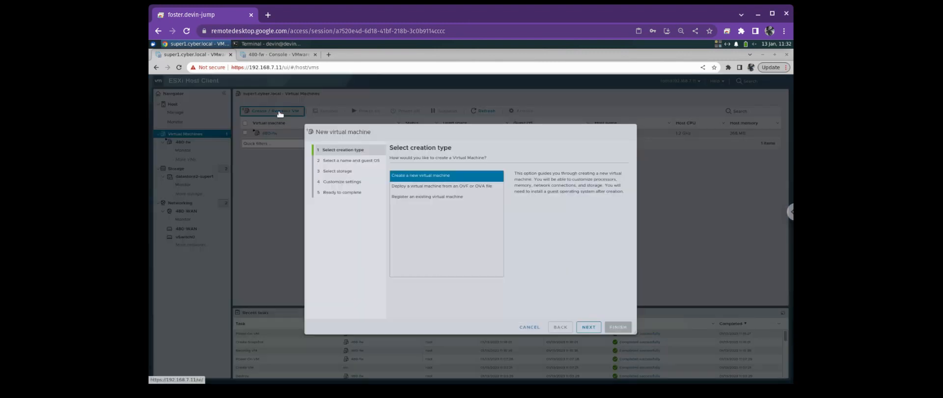
{"action": "left_click", "coordinate": [583, 328]}
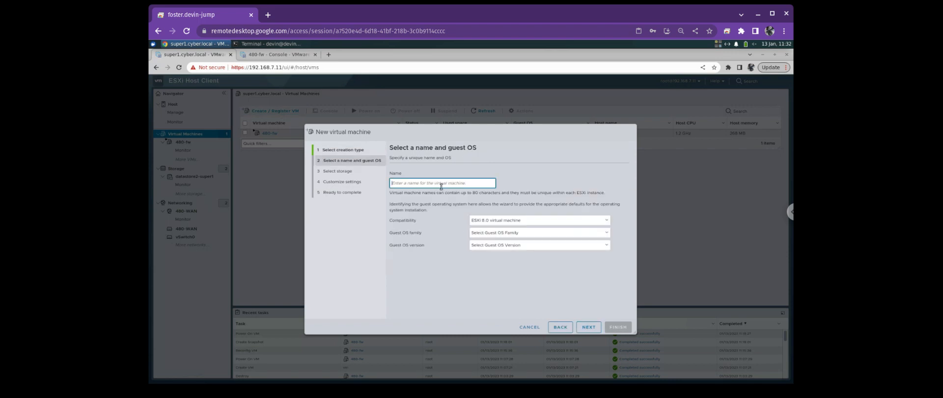
{"action": "type", "text": "xubuntu-wan"}
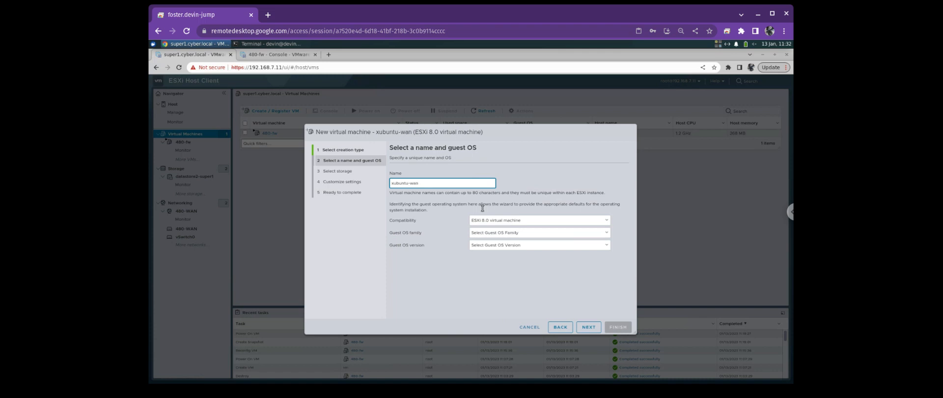
Set compatibility to ESXi 7.0 virtual machine, guest OS family to Linux and guest OS version to Ubuntu Linux (64-bit).
{"action": "left_click", "coordinate": [497, 222]}
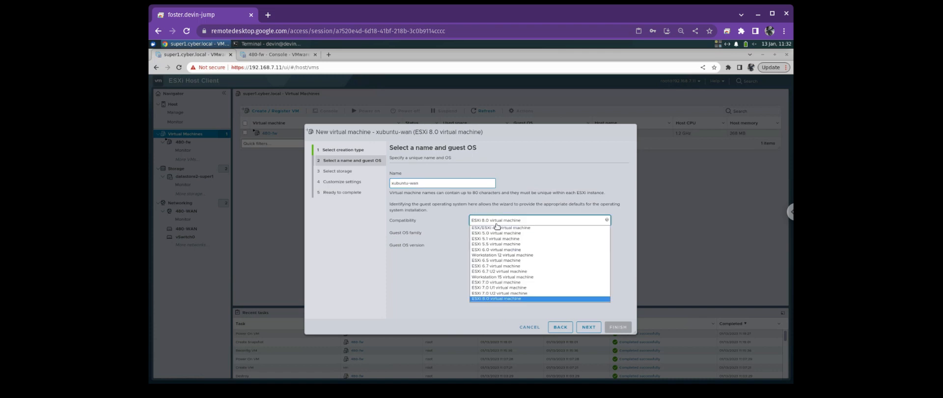
{"action": "left_click", "coordinate": [504, 282]}
{"action": "left_click", "coordinate": [507, 234]}
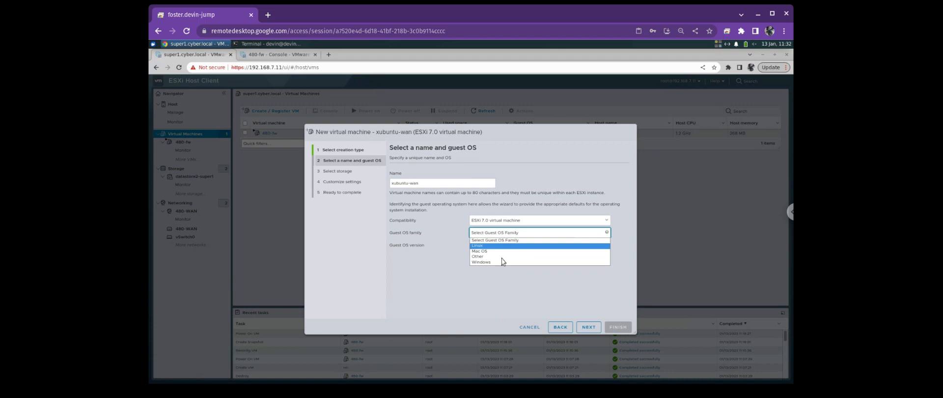
{"action": "left_click", "coordinate": [506, 247]}
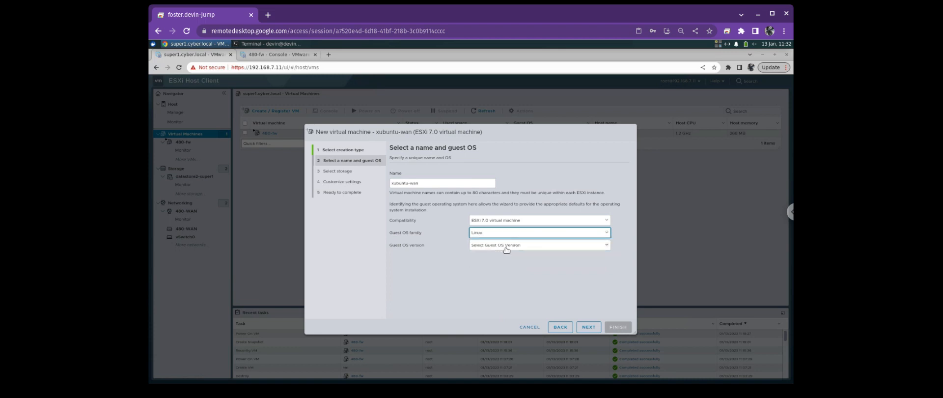
{"action": "left_click", "coordinate": [502, 246]}
{"action": "scroll", "coordinate": [513, 289], "scroll_direction": "down", "scroll_amount": 3}
{"action": "scroll", "coordinate": [514, 290], "scroll_direction": "down", "scroll_amount": 10}
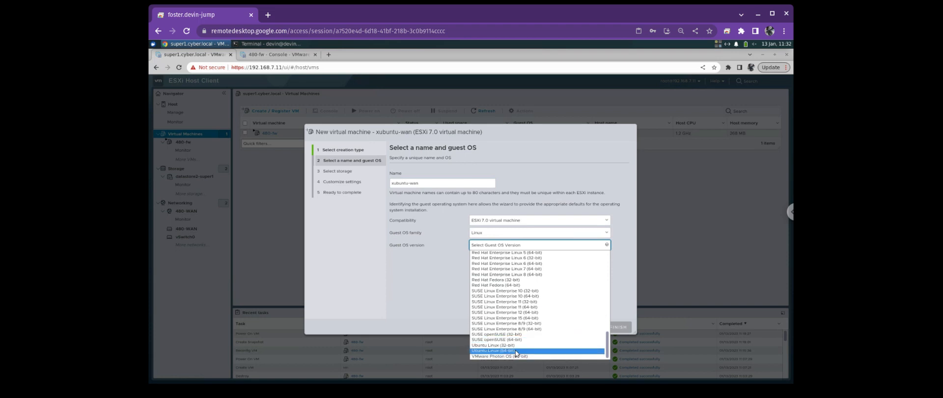
{"action": "left_click", "coordinate": [518, 351]}
Choose datastore2-super1 as the storage location for the new virtual machine.
{"action": "left_click", "coordinate": [582, 328]}
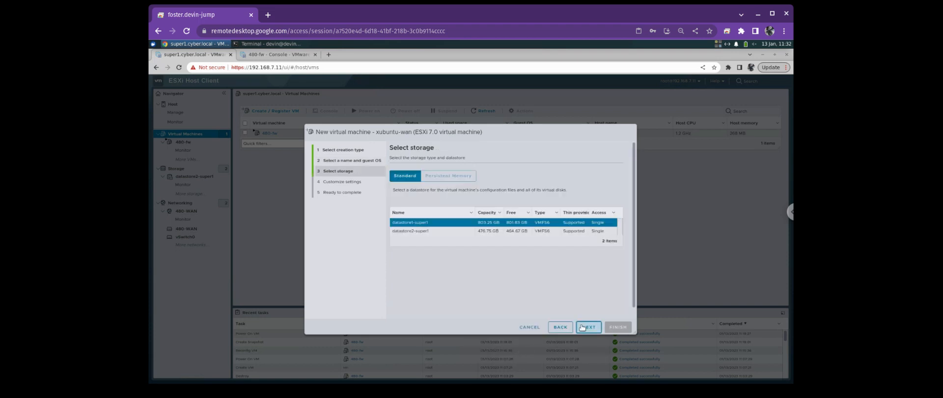
{"action": "left_click", "coordinate": [418, 233]}
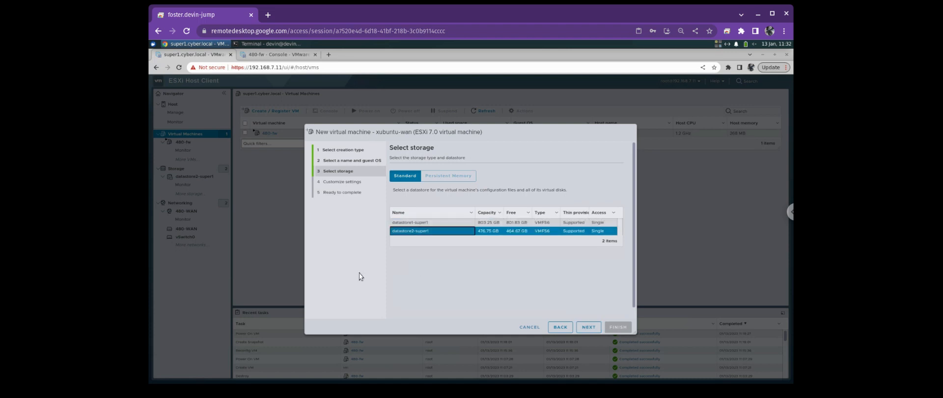
{"action": "left_click", "coordinate": [589, 327]}
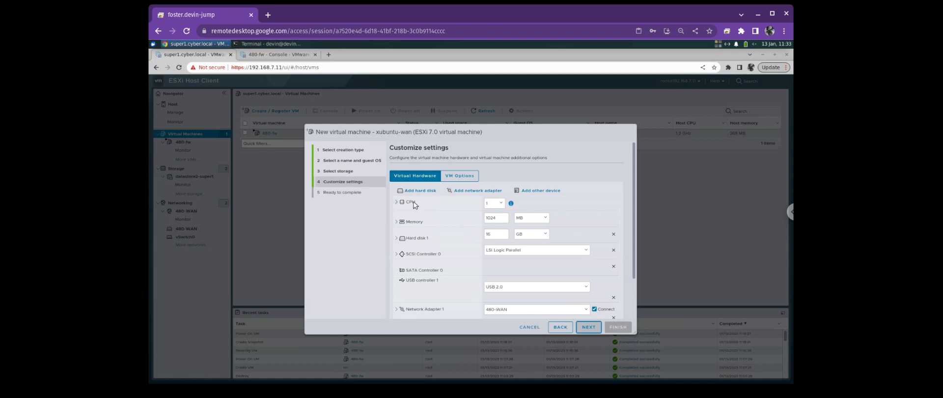
Give the virtual machine 2 CPUs and 3 GB of RAM.
{"action": "left_click", "coordinate": [493, 205]}
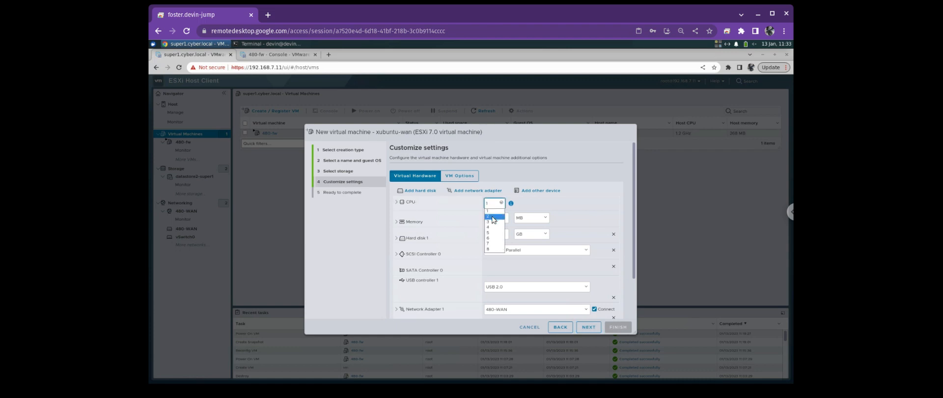
{"action": "left_click", "coordinate": [494, 219]}
{"action": "left_click_drag", "start_coordinate": [502, 218], "coordinate": [468, 213]}
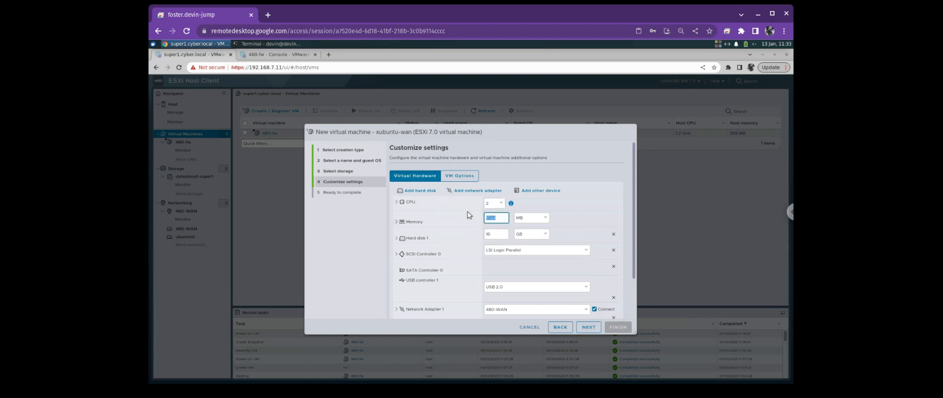
{"action": "type", "text": "3"}
{"action": "left_click", "coordinate": [524, 218]}
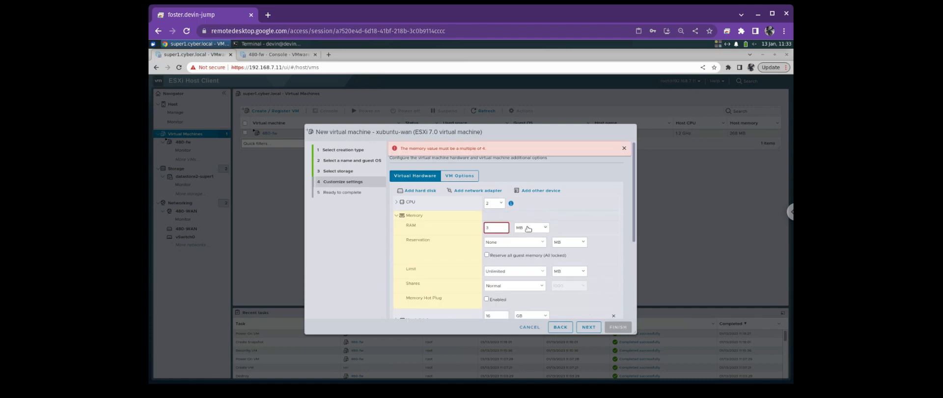
{"action": "left_click", "coordinate": [528, 229]}
{"action": "left_click", "coordinate": [528, 240]}
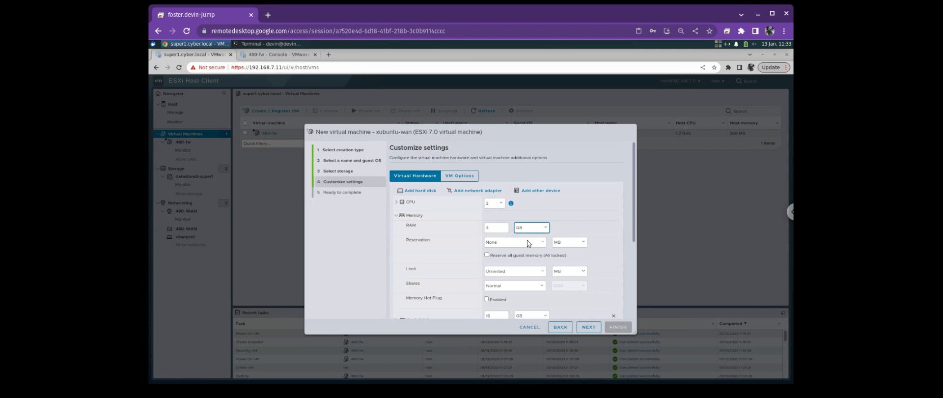
{"action": "left_click", "coordinate": [594, 206]}
Set Hard disk 1 to 30 GB and make it thin provisioned.
{"action": "left_click_drag", "start_coordinate": [634, 213], "coordinate": [617, 264]}
{"action": "double_click", "coordinate": [498, 227]}
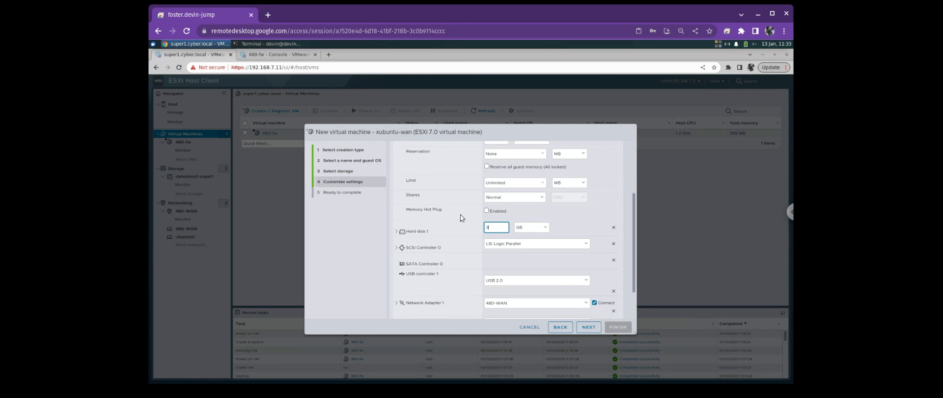
{"action": "type", "text": "30"}
{"action": "left_click", "coordinate": [579, 222]}
{"action": "left_click", "coordinate": [397, 231]}
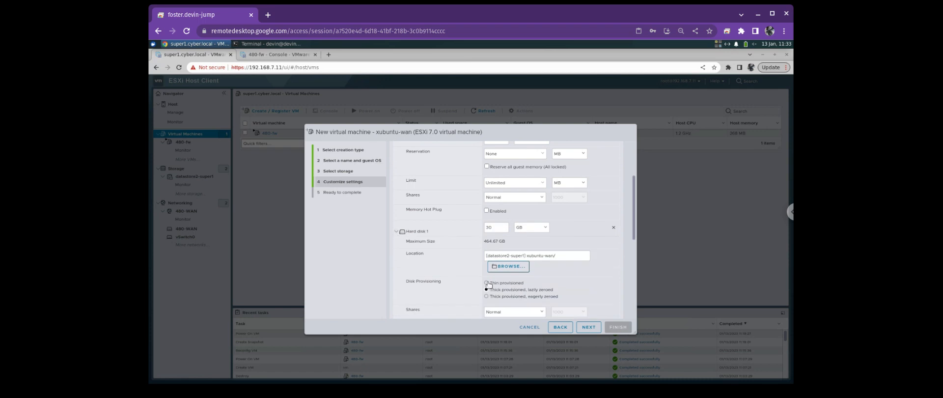
{"action": "left_click", "coordinate": [487, 283]}
Connect Network Adapter 1 to VM Network.
{"action": "left_click_drag", "start_coordinate": [632, 230], "coordinate": [618, 311]}
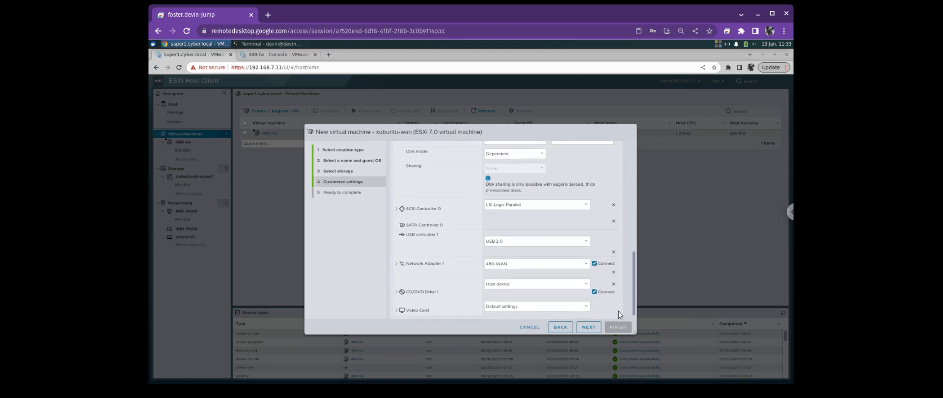
{"action": "left_click", "coordinate": [548, 262]}
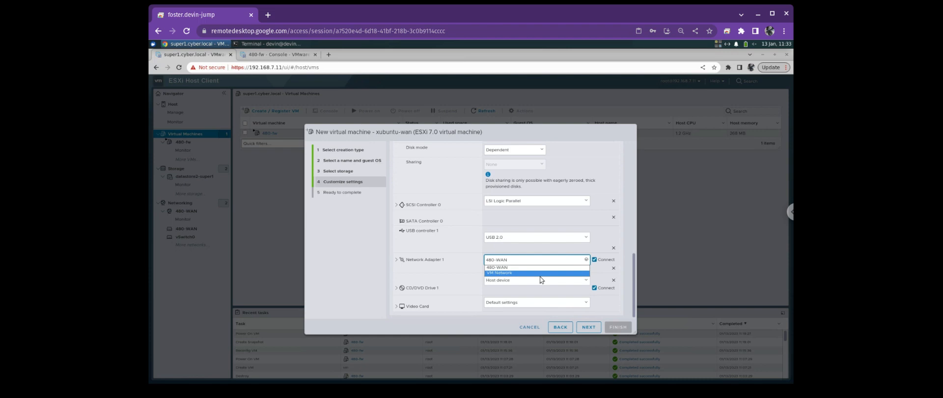
{"action": "left_click", "coordinate": [514, 273]}
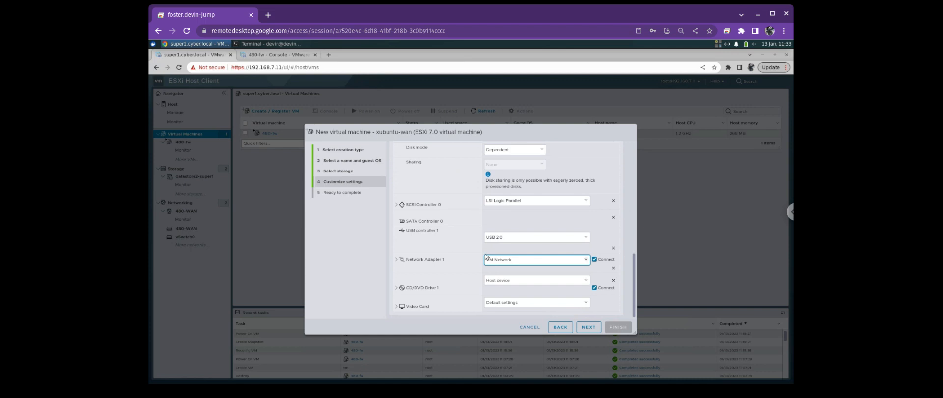
Attach xubuntu-22.04.1-desktop-amd64.iso from the isos folder on datastore2-super1 to CD/DVD Drive 1.
{"action": "left_click", "coordinate": [506, 283]}
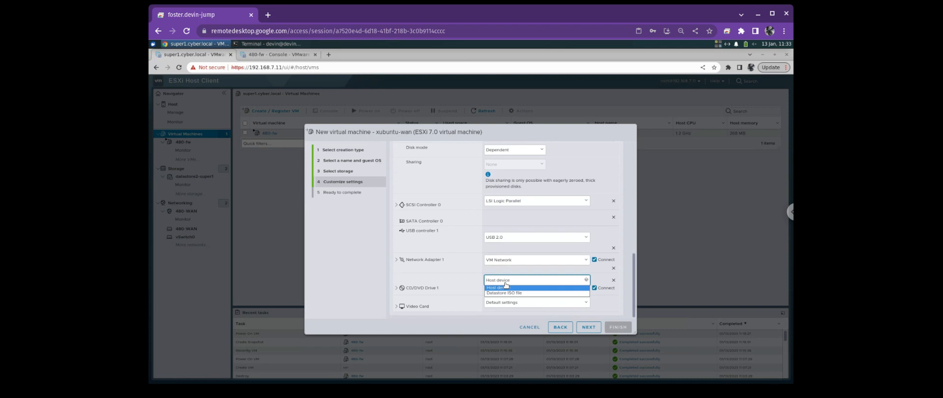
{"action": "left_click", "coordinate": [507, 294]}
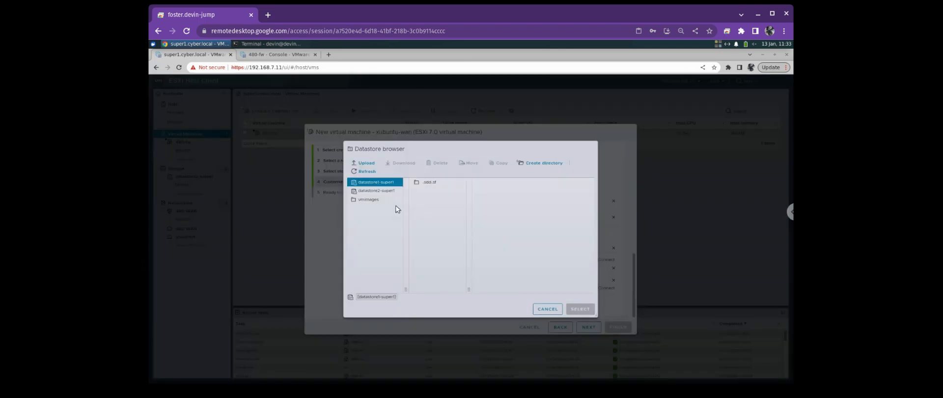
{"action": "left_click", "coordinate": [377, 191]}
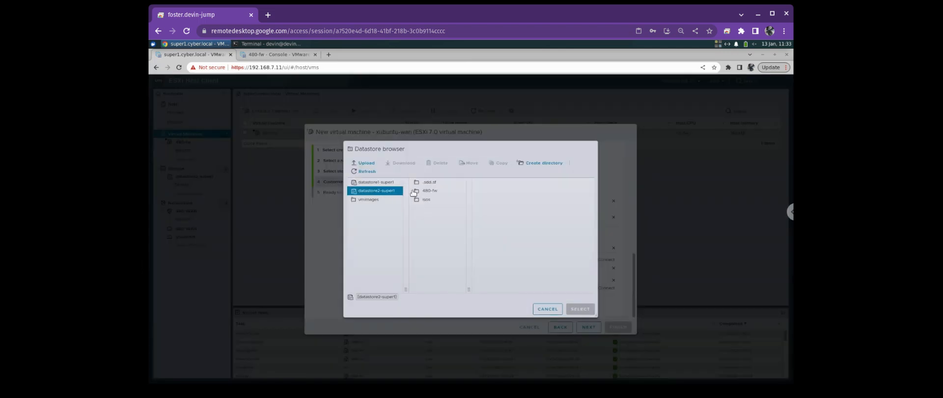
{"action": "left_click", "coordinate": [427, 200]}
{"action": "left_click", "coordinate": [493, 199]}
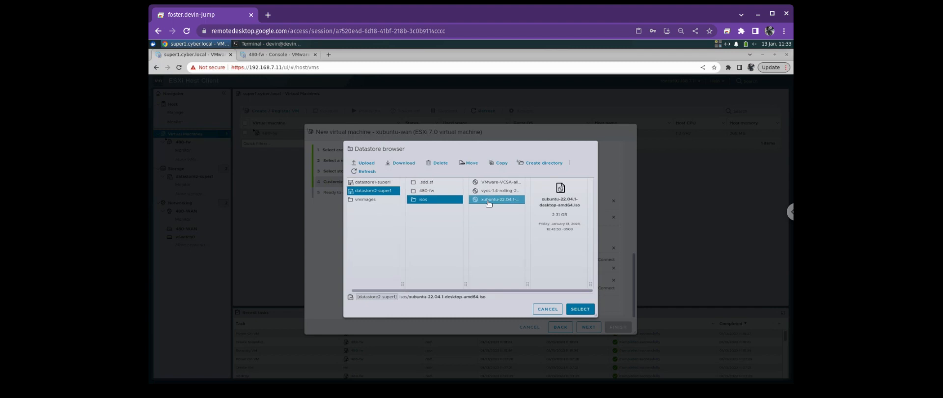
{"action": "left_click", "coordinate": [579, 309]}
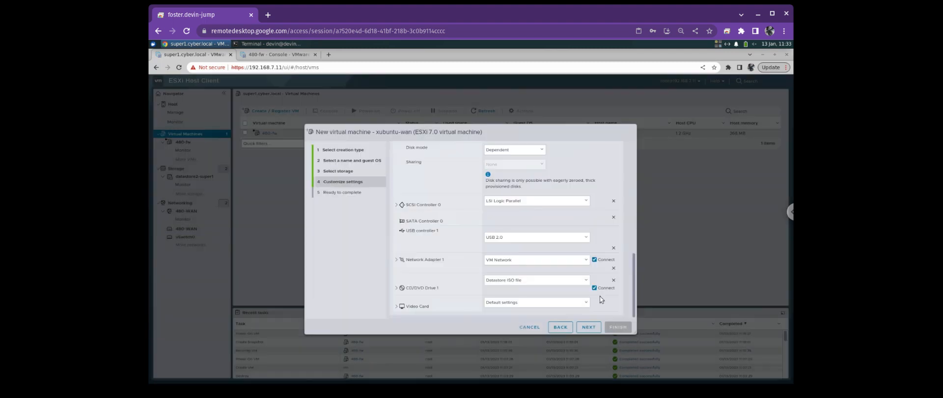
Review the CD/DVD drive and hard disk settings, and finish creating the virtual machine.
{"action": "left_click", "coordinate": [395, 288]}
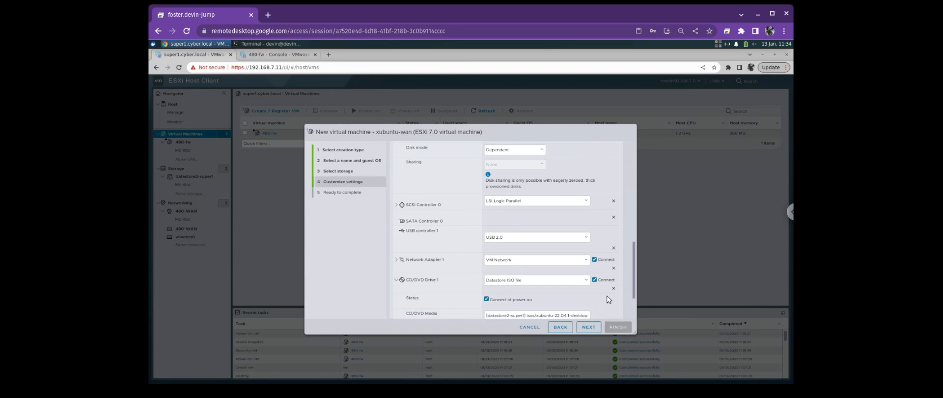
{"action": "scroll", "coordinate": [608, 299], "scroll_direction": "down", "scroll_amount": 2}
{"action": "scroll", "coordinate": [610, 299], "scroll_direction": "up", "scroll_amount": 3}
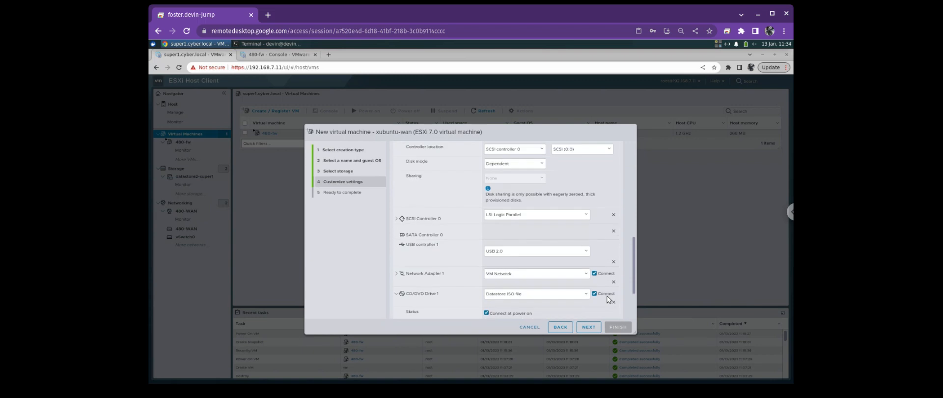
{"action": "scroll", "coordinate": [609, 299], "scroll_direction": "up", "scroll_amount": 3}
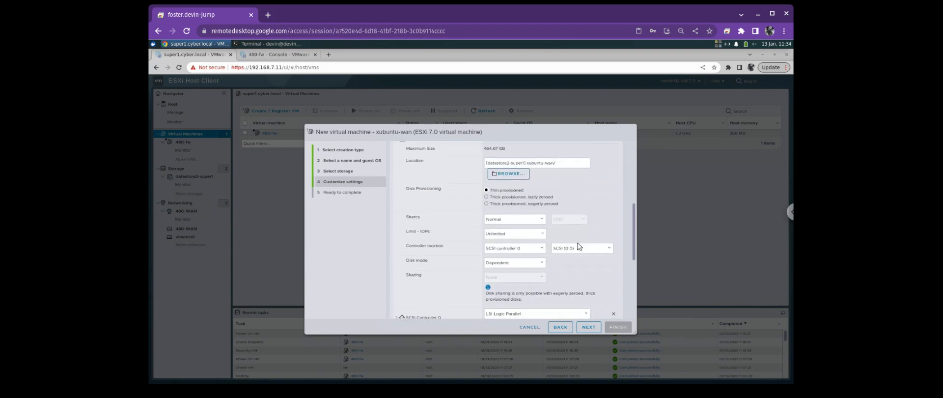
{"action": "scroll", "coordinate": [578, 248], "scroll_direction": "down", "scroll_amount": 2}
{"action": "scroll", "coordinate": [577, 261], "scroll_direction": "up", "scroll_amount": 1}
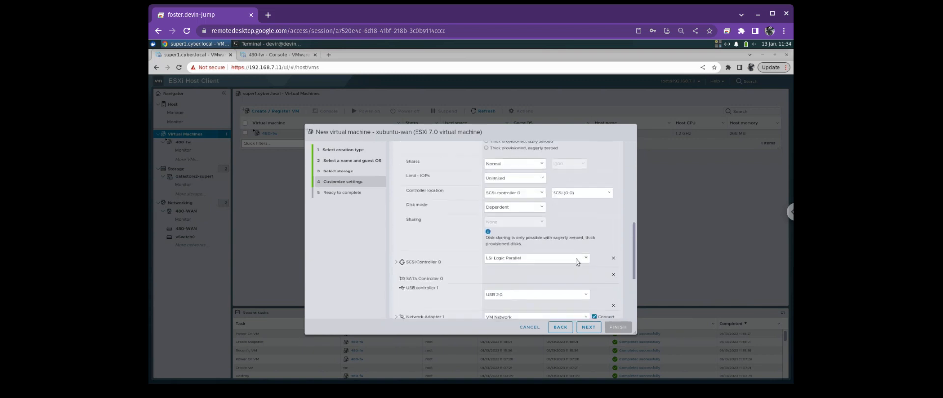
{"action": "scroll", "coordinate": [577, 260], "scroll_direction": "up", "scroll_amount": 3}
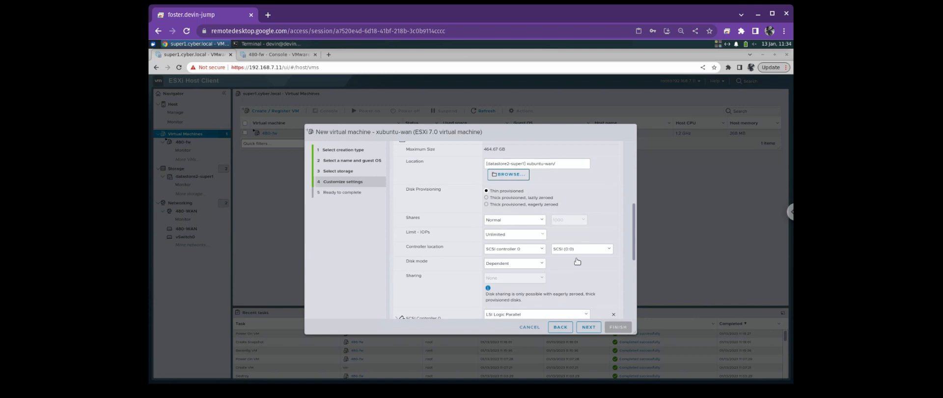
{"action": "left_click", "coordinate": [589, 328]}
{"action": "left_click", "coordinate": [618, 327]}
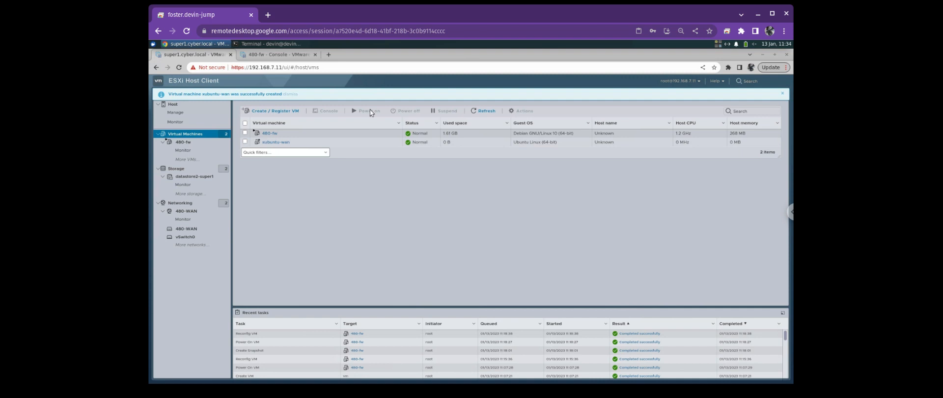
Power on xubuntu-wan and boot the Try or Install Xubuntu entry in its console.
{"action": "left_click", "coordinate": [283, 144]}
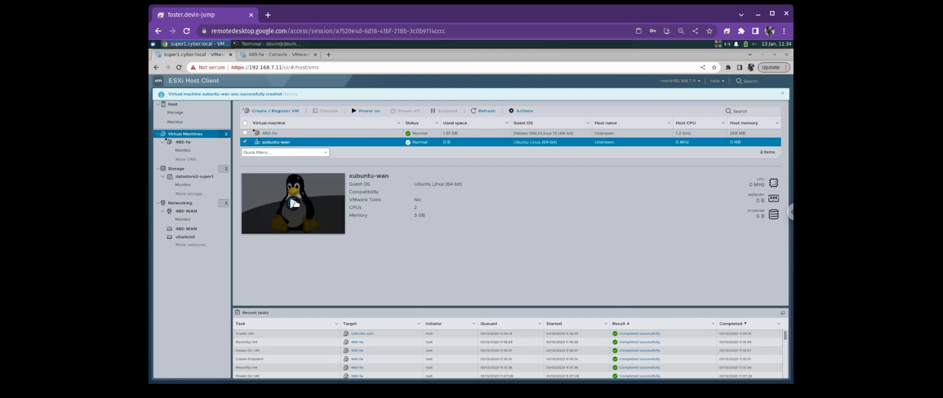
{"action": "left_click", "coordinate": [295, 204]}
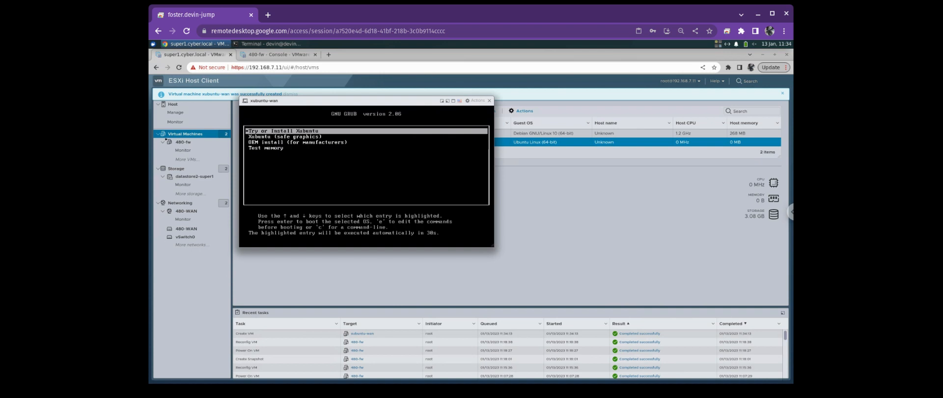
{"action": "key", "text": "Return"}
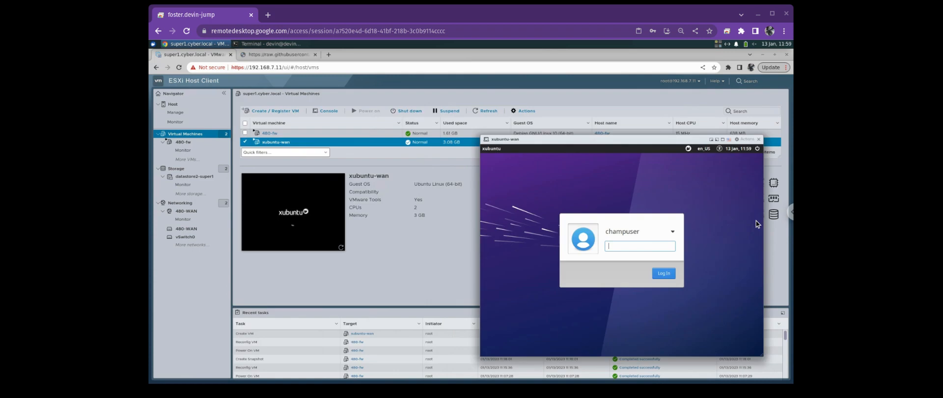
Move the xubuntu-wan console window up, clear of the recent tasks list.
{"action": "left_click_drag", "start_coordinate": [530, 165], "coordinate": [633, 97]}
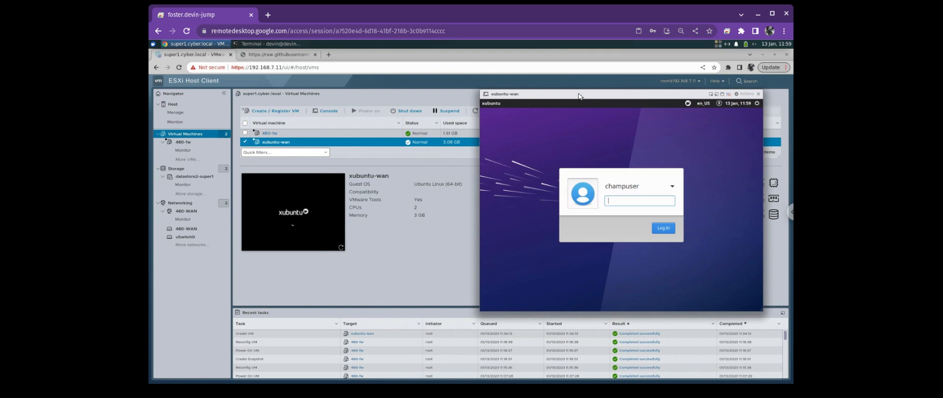
Reposition the xubuntu-wan console window and log in to the Xubuntu desktop with the account password.
{"action": "left_click_drag", "start_coordinate": [580, 96], "coordinate": [361, 102]}
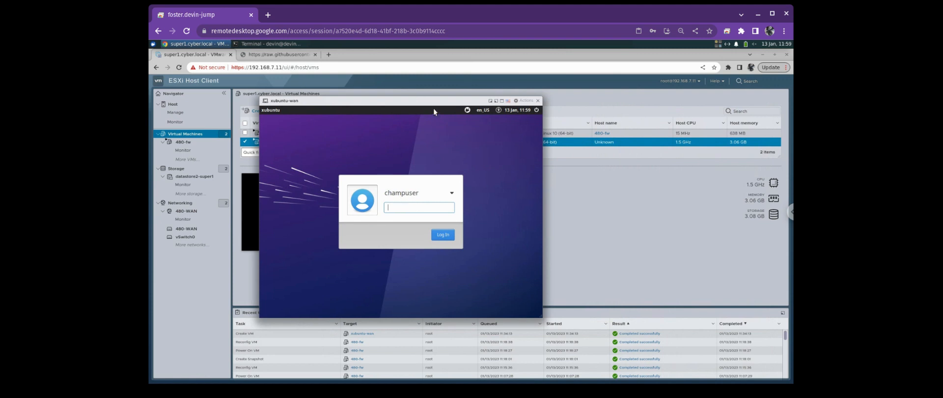
{"action": "left_click_drag", "start_coordinate": [435, 100], "coordinate": [414, 92]}
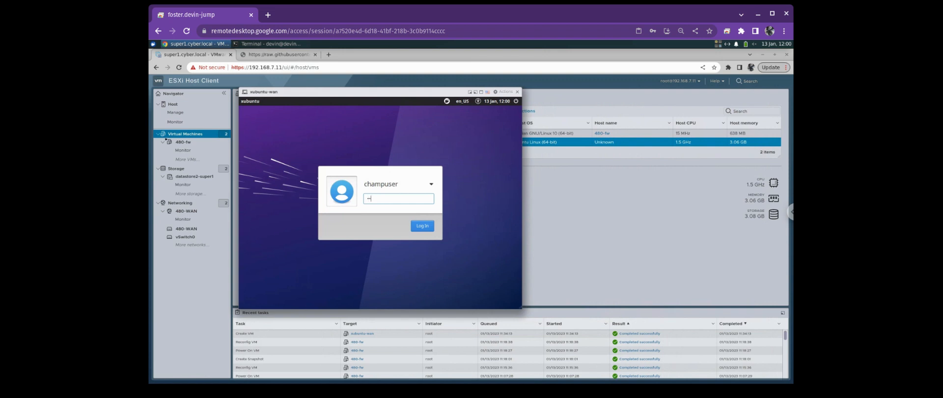
{"action": "type", "text": "••••••••"}
{"action": "key", "text": "Return"}
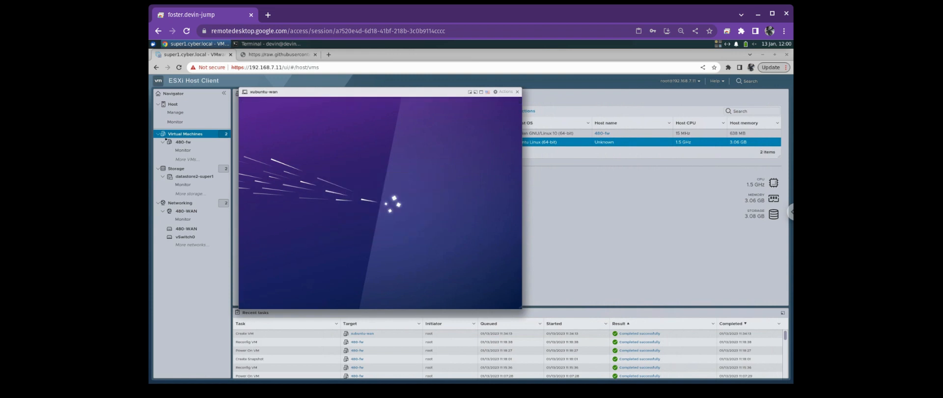
Examine the raw ubuntu-desktop.sh script, including its open-vm-tools, SSH host key, machine-id and Chrome installation lines.
{"action": "left_click", "coordinate": [264, 54]}
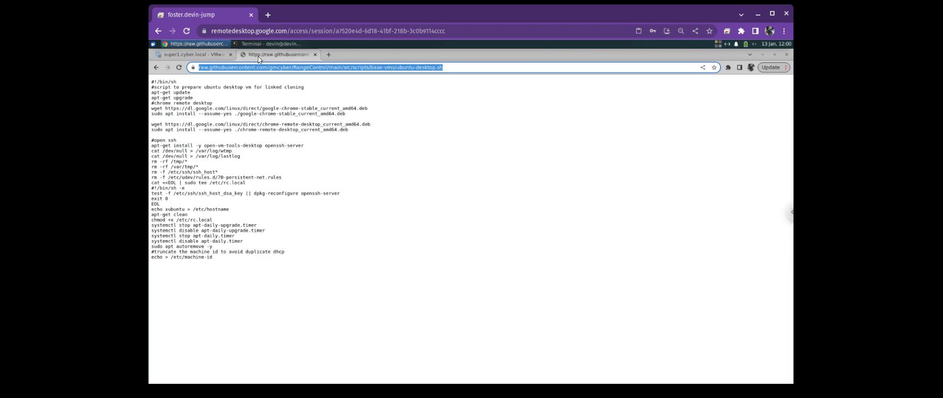
{"action": "left_click", "coordinate": [352, 119]}
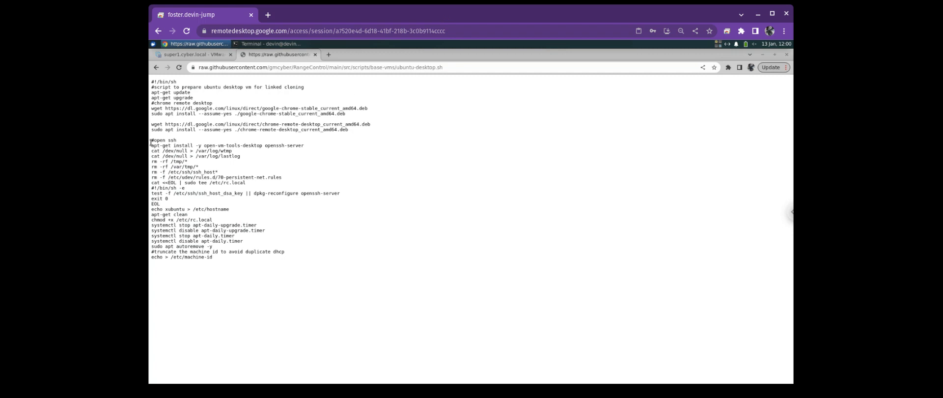
{"action": "mouse_move", "coordinate": [153, 146]}
{"action": "left_mouse_down"}
{"action": "mouse_move", "coordinate": [152, 166]}
{"action": "mouse_move", "coordinate": [152, 152]}
{"action": "left_mouse_up"}
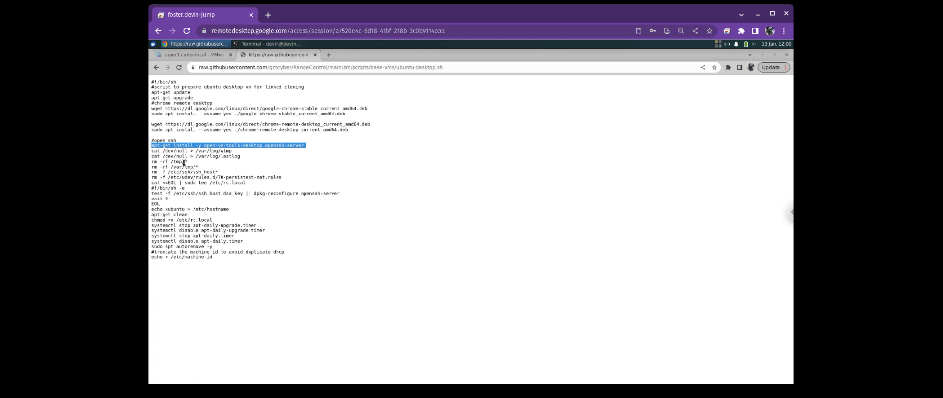
{"action": "left_click_drag", "start_coordinate": [217, 172], "coordinate": [151, 174]}
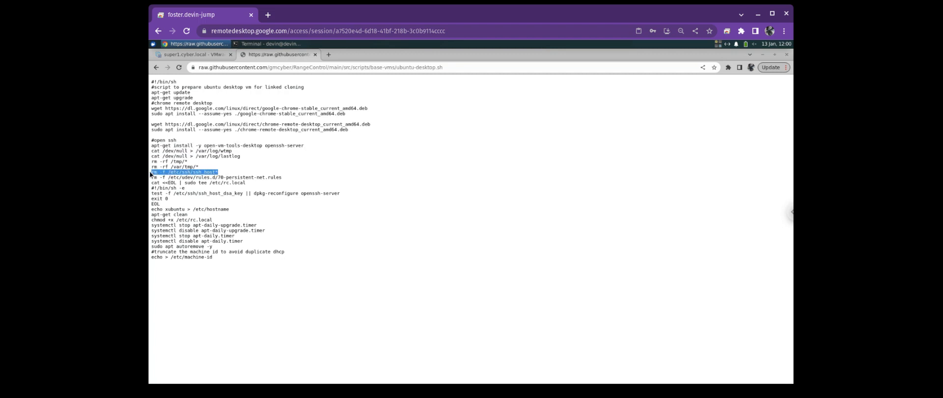
{"action": "left_click", "coordinate": [286, 181]}
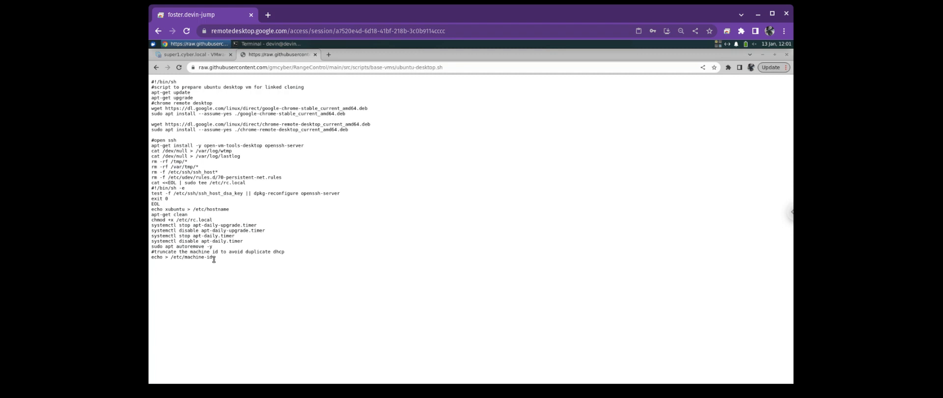
{"action": "left_click_drag", "start_coordinate": [216, 259], "coordinate": [152, 259]}
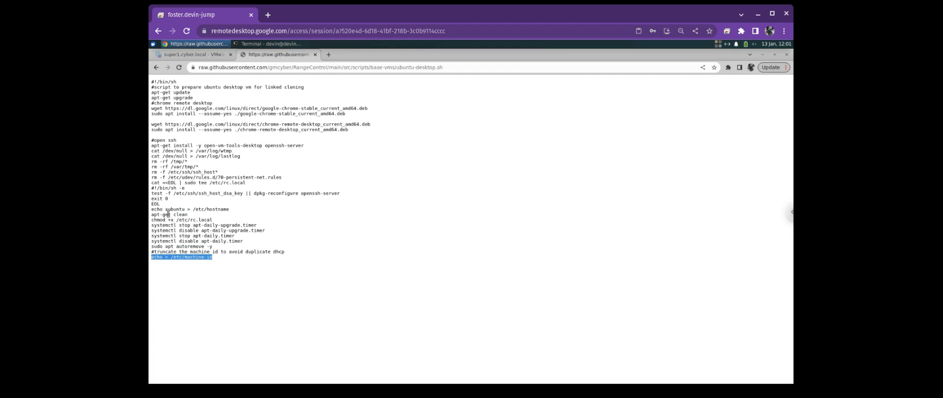
{"action": "left_click", "coordinate": [150, 111]}
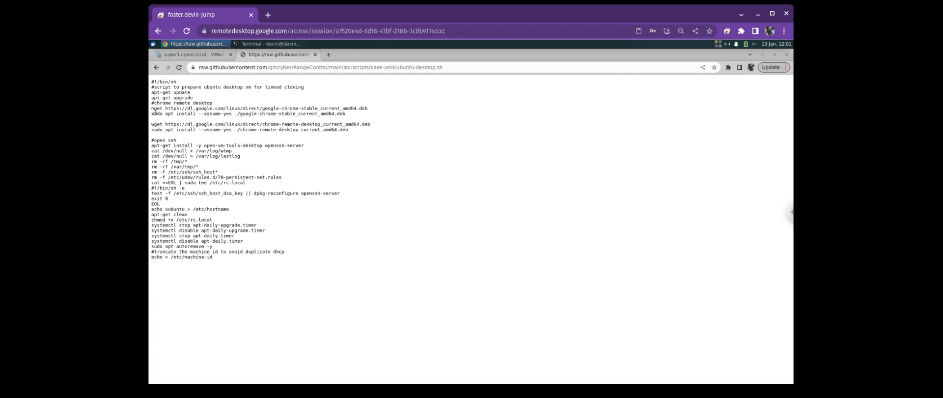
{"action": "left_click_drag", "start_coordinate": [346, 115], "coordinate": [151, 111]}
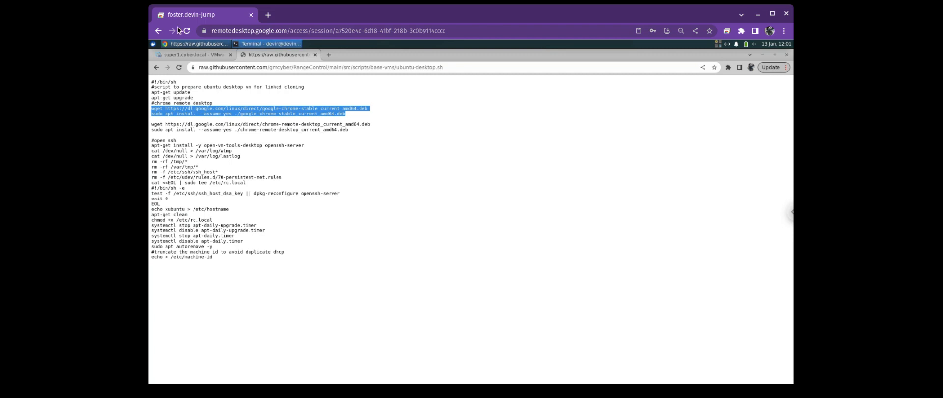
Open a terminal in xubuntu-wan and start a root shell with sudo -i, entering the account password.
{"action": "left_click", "coordinate": [175, 56]}
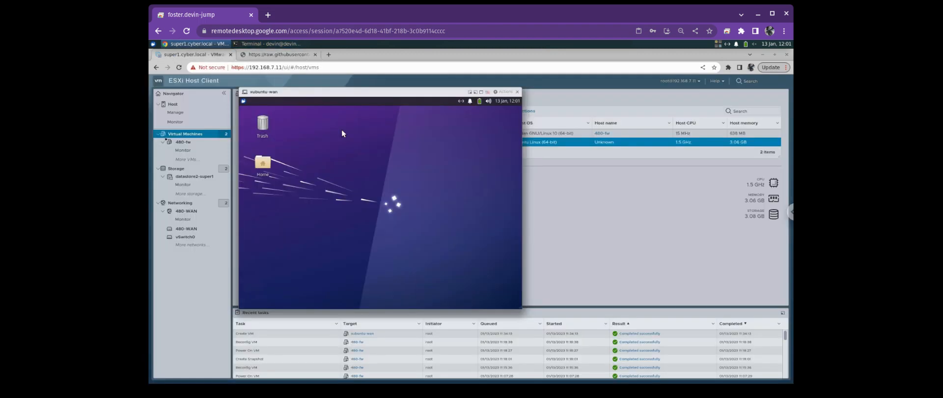
{"action": "left_click", "coordinate": [243, 101]}
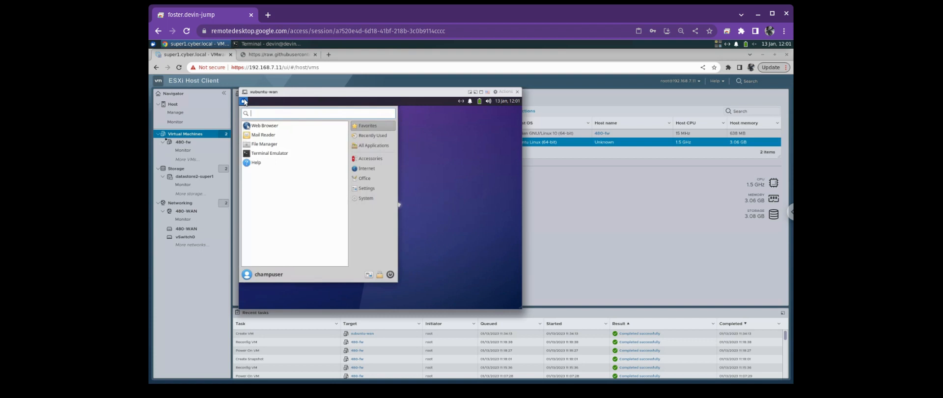
{"action": "left_click", "coordinate": [261, 153]}
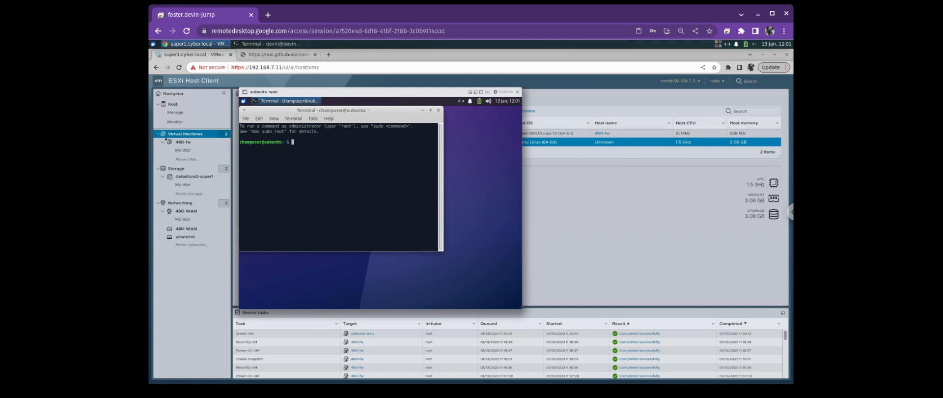
{"action": "type", "text": "sudo -i"}
{"action": "key", "text": "Return"}
{"action": "key", "text": "Return"}
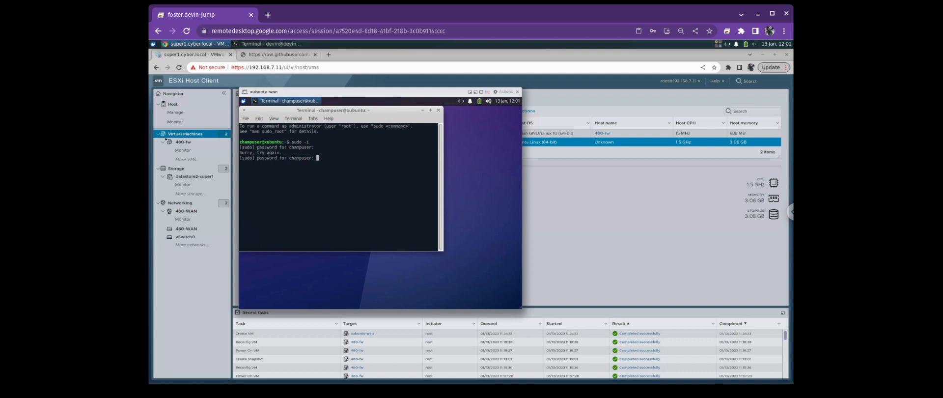
{"action": "key", "text": "Return"}
Start a wget command in the VM's root shell and try to paste the script URL copied from the host browser.
{"action": "left_click", "coordinate": [273, 55]}
{"action": "left_click", "coordinate": [223, 97]}
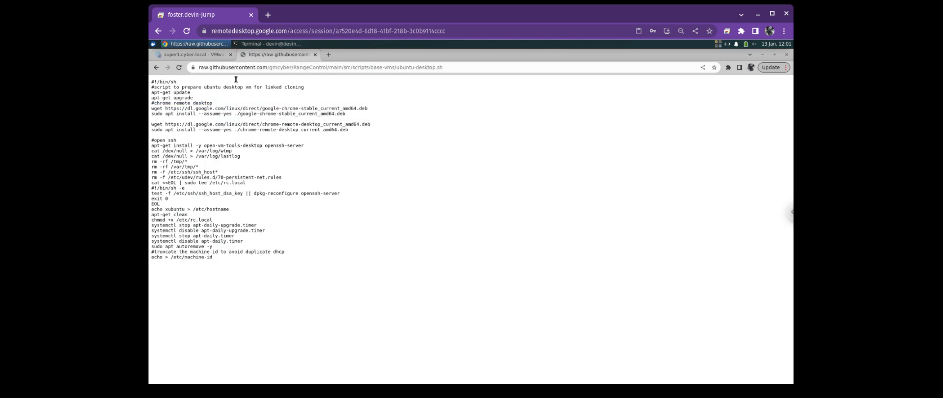
{"action": "left_click", "coordinate": [259, 69]}
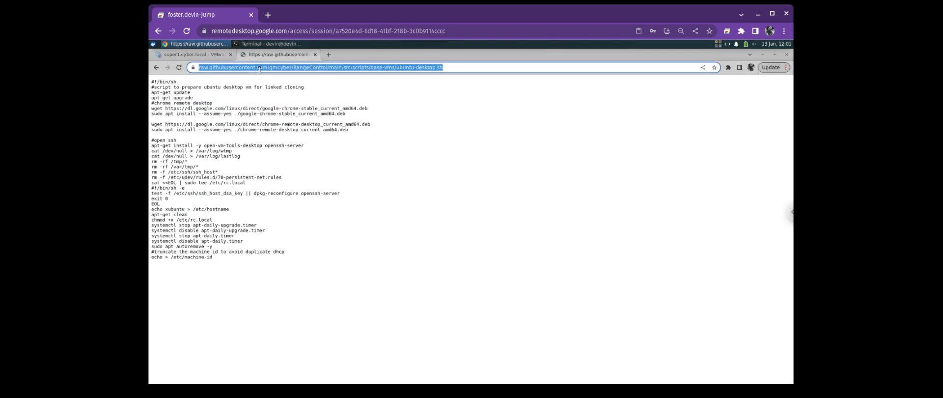
{"action": "left_click", "coordinate": [173, 53]}
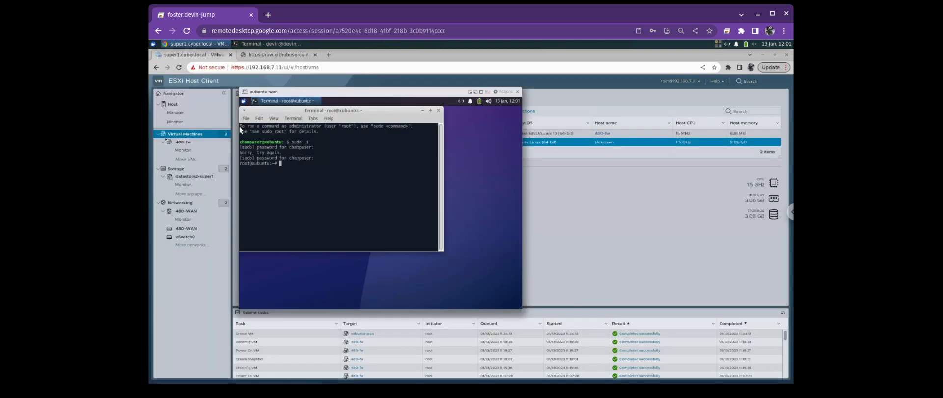
{"action": "type", "text": "wget"}
{"action": "right_click", "coordinate": [315, 191]}
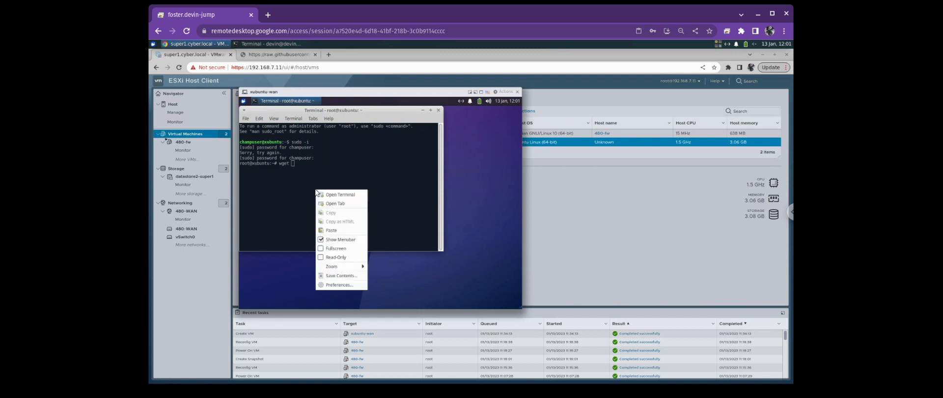
{"action": "left_click", "coordinate": [333, 230]}
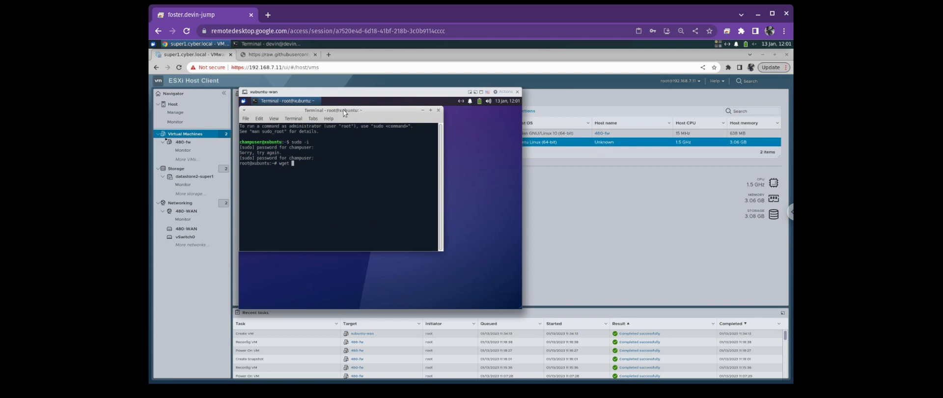
Move the terminal aside, open the web browser inside the VM and go to github.com/gmcyber/rangecontrol.
{"action": "left_click_drag", "start_coordinate": [342, 110], "coordinate": [392, 144]}
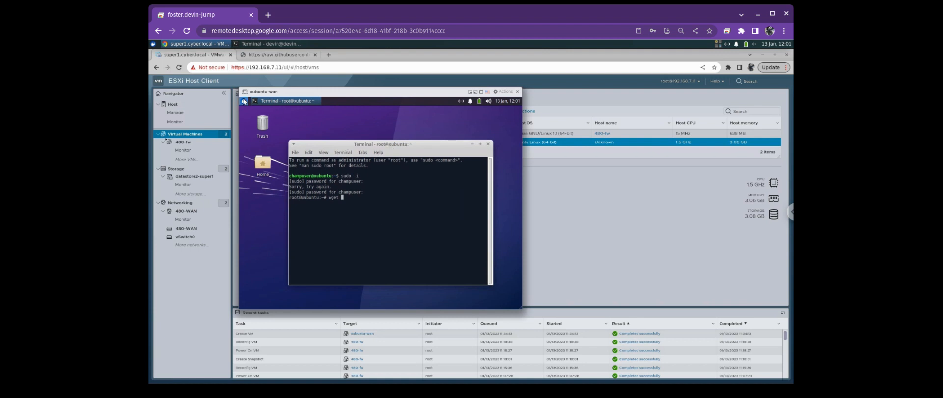
{"action": "left_click", "coordinate": [243, 101]}
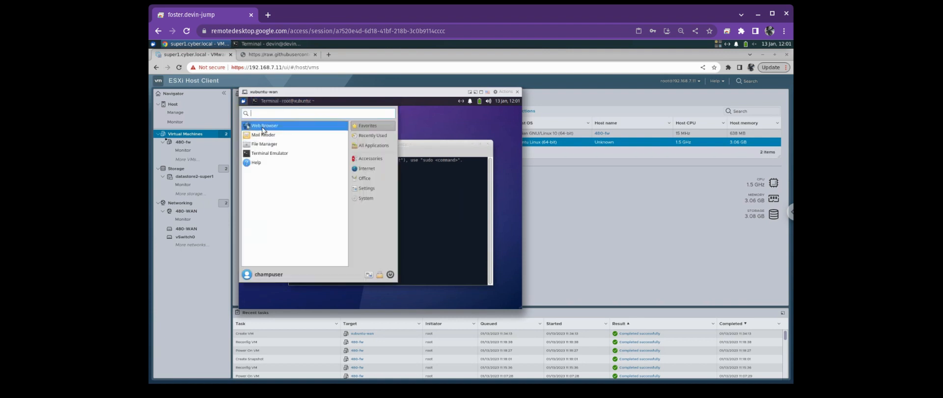
{"action": "key", "text": "Escape"}
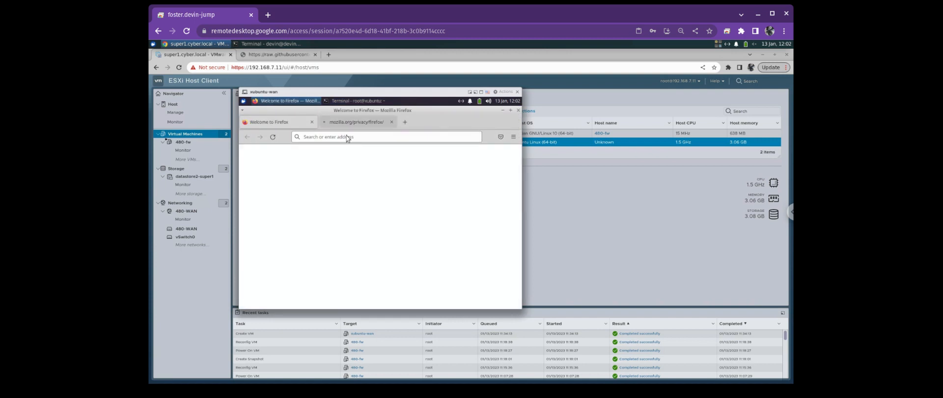
{"action": "left_click", "coordinate": [347, 137]}
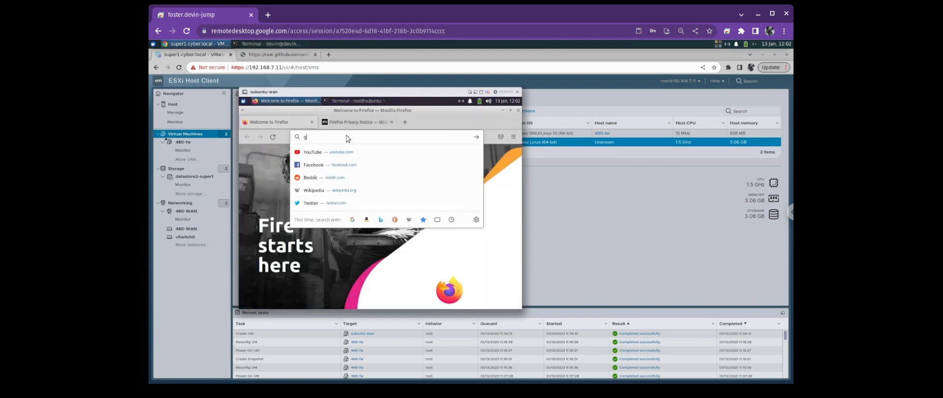
{"action": "type", "text": "github.com/bmyc"}
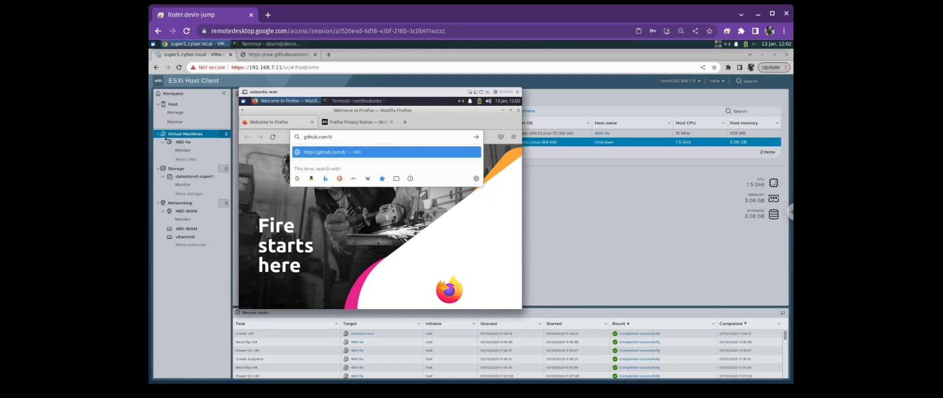
{"action": "key", "text": "BackSpace"}
{"action": "key", "text": "BackSpace"}
{"action": "key", "text": "BackSpace"}
{"action": "key", "text": "BackSpace"}
{"action": "key", "text": "BackSpace"}
{"action": "type", "text": "/gmcyber/rangecontrol"}
{"action": "key", "text": "Return"}
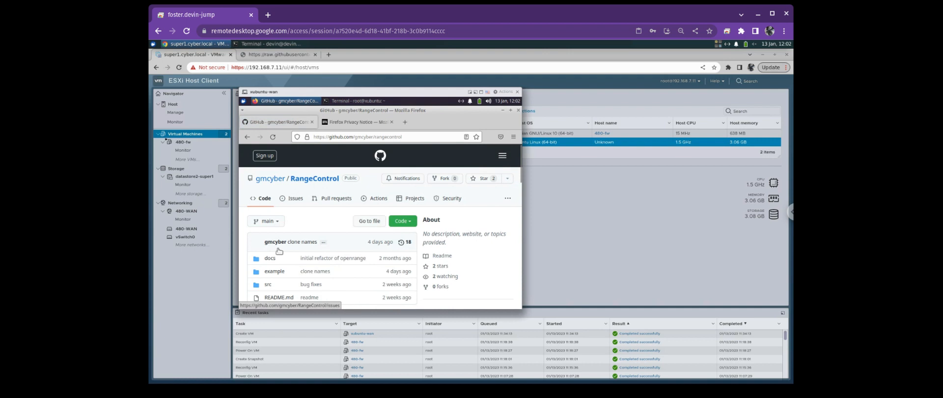
Open the raw version of ubuntu-desktop.sh from the repository's src/scripts/base-vms folder.
{"action": "left_click", "coordinate": [268, 284]}
{"action": "scroll", "coordinate": [283, 258], "scroll_direction": "down", "scroll_amount": 3}
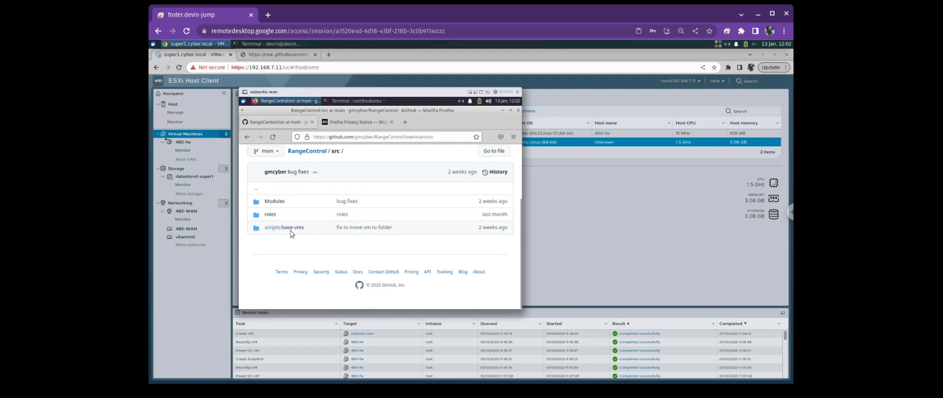
{"action": "left_click", "coordinate": [293, 228]}
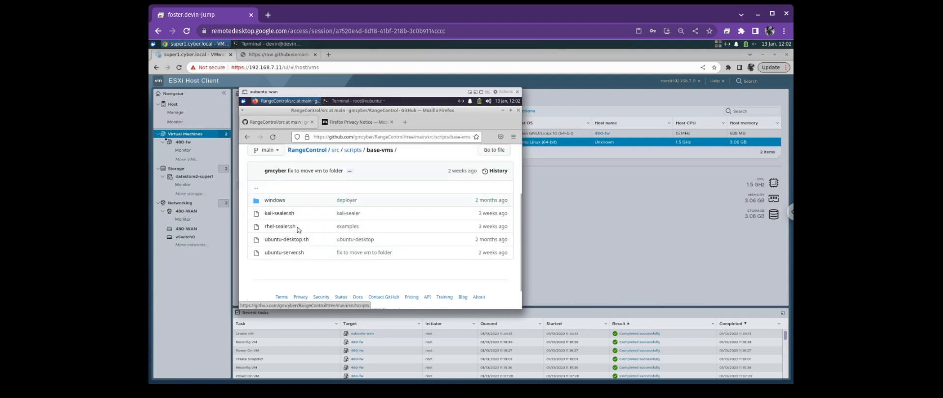
{"action": "scroll", "coordinate": [297, 229], "scroll_direction": "down", "scroll_amount": 1}
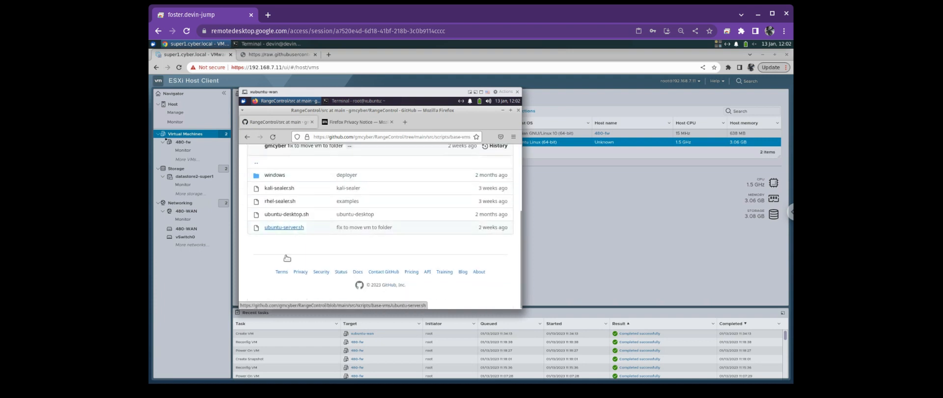
{"action": "left_click", "coordinate": [290, 216]}
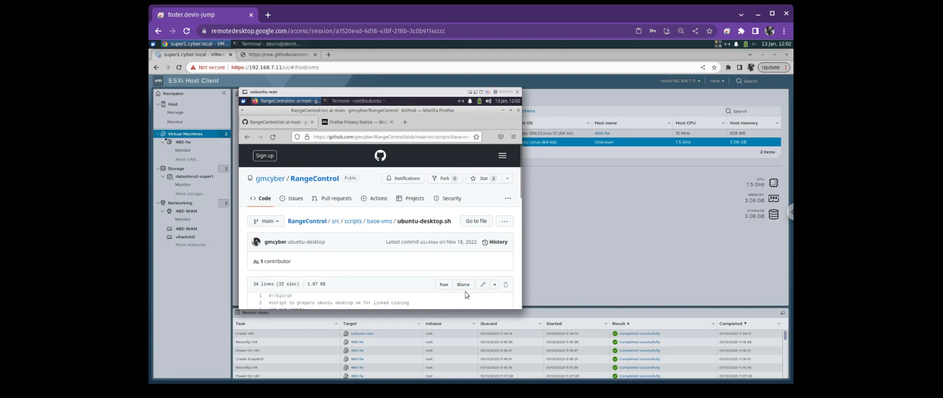
{"action": "left_click", "coordinate": [443, 284]}
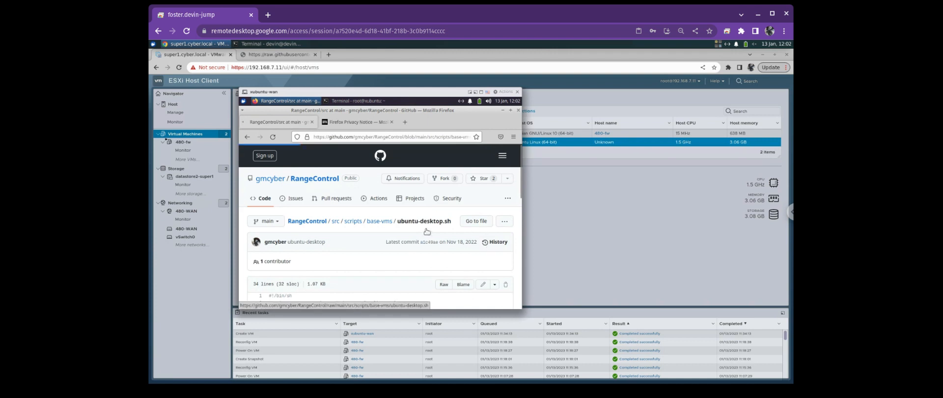
Copy the raw ubuntu-desktop.sh URL and paste it after wget in the VM's root terminal.
{"action": "left_click", "coordinate": [415, 139]}
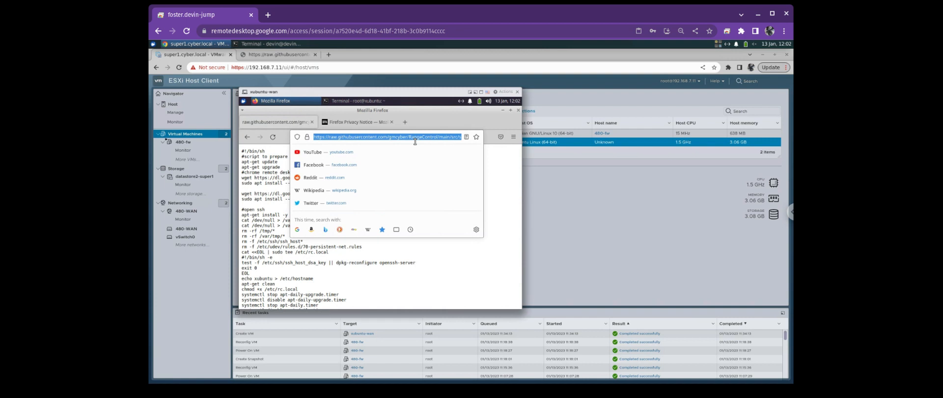
{"action": "left_click", "coordinate": [355, 101]}
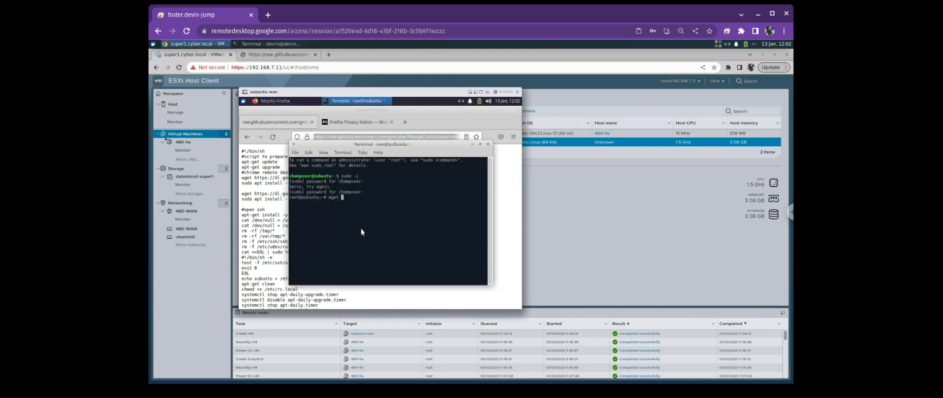
{"action": "right_click", "coordinate": [364, 248]}
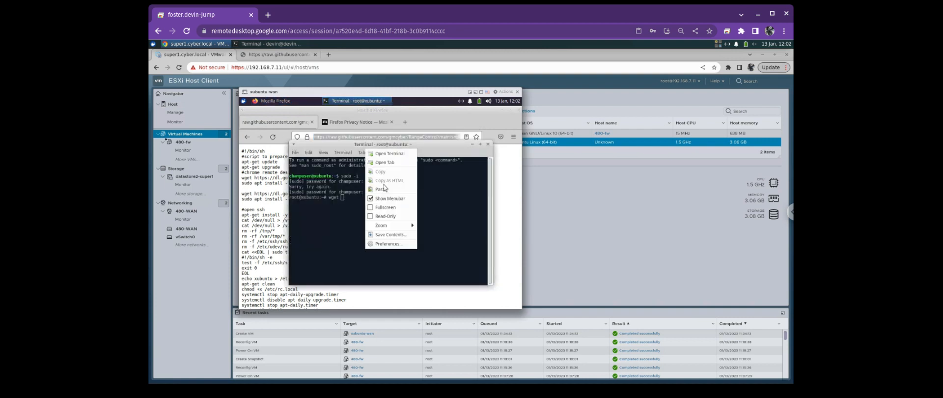
{"action": "left_click", "coordinate": [383, 189]}
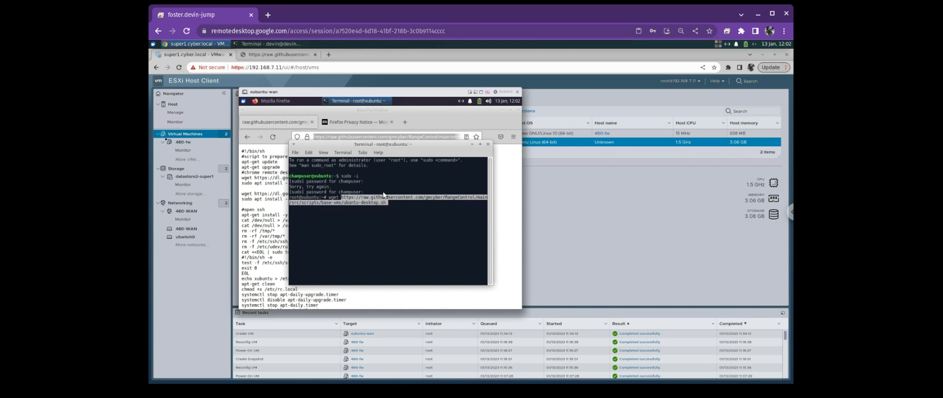
Download ubuntu-desktop.sh with the prepared wget command and print the script's contents in the terminal.
{"action": "key", "text": "Return"}
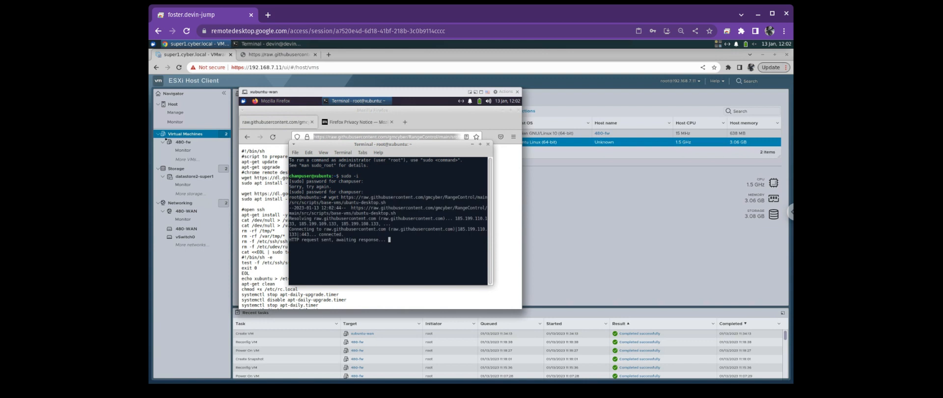
{"action": "type", "text": "cat "}
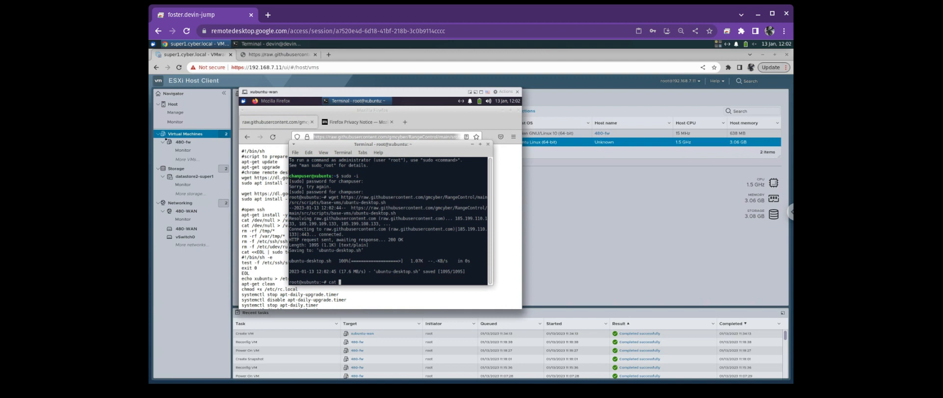
{"action": "type", "text": "ubuntu-desktop.sh"}
{"action": "key", "text": "Return"}
Make ubuntu-desktop.sh executable, run it and agree to continue with the package upgrade.
{"action": "type", "text": "ch"}
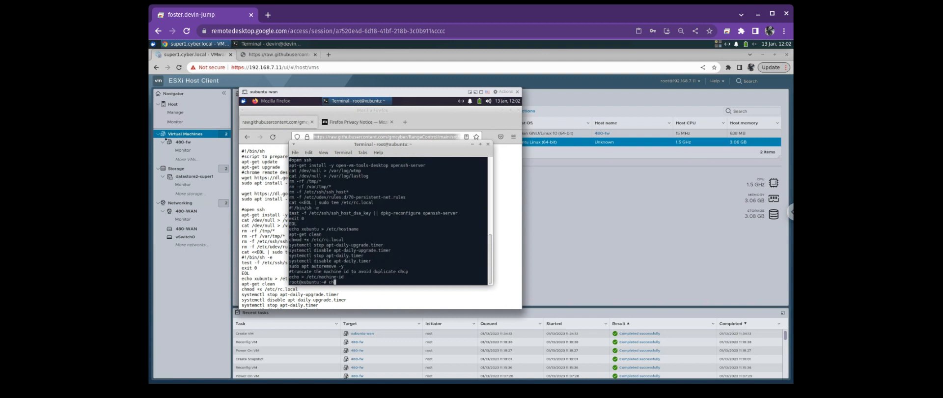
{"action": "type", "text": "mod +x ubuntu-desktop.sh"}
{"action": "key", "text": "Return"}
{"action": "type", "text": "./ubuntu-desktop.sh"}
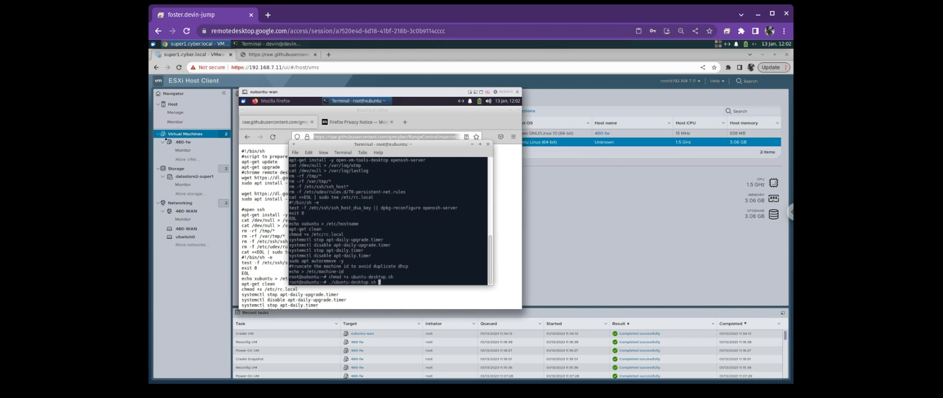
{"action": "key", "text": "Return"}
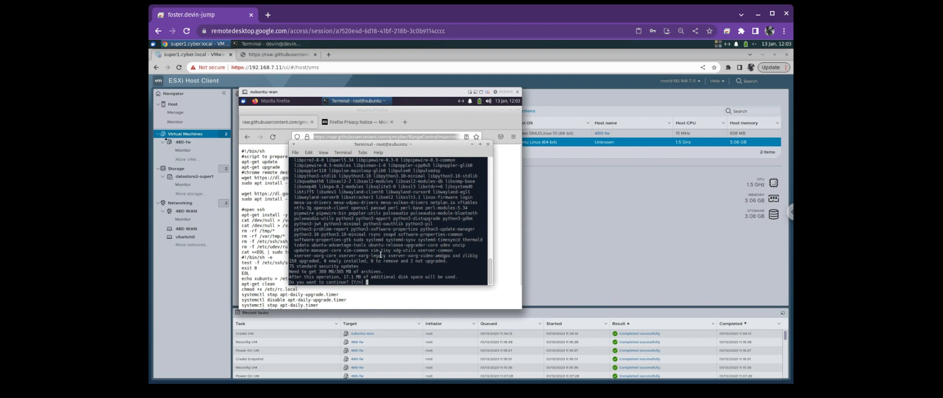
{"action": "type", "text": "y"}
{"action": "key", "text": "Return"}
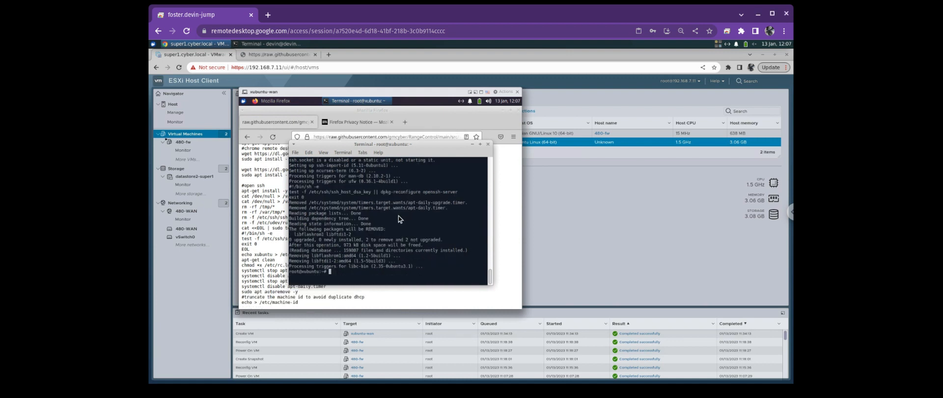
List the files in root's home folder and delete all .deb packages together with ubuntu-desktop.sh.
{"action": "type", "text": "ss"}
{"action": "key", "text": "Return"}
{"action": "type", "text": "rm ch"}
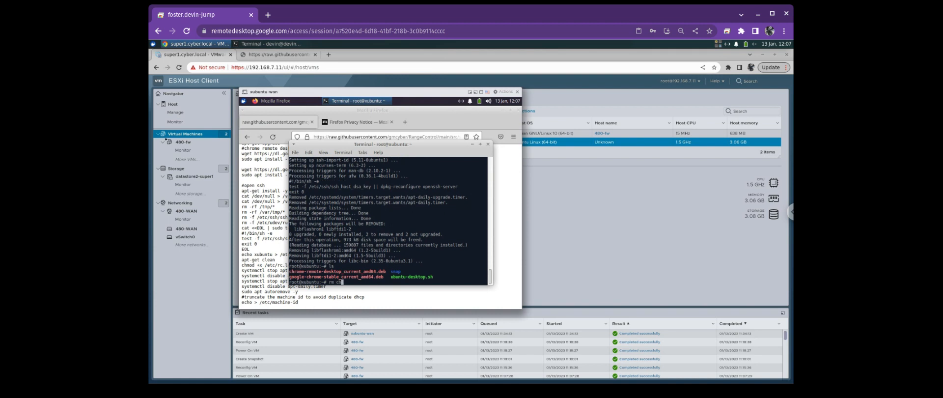
{"action": "key", "text": "Tab"}
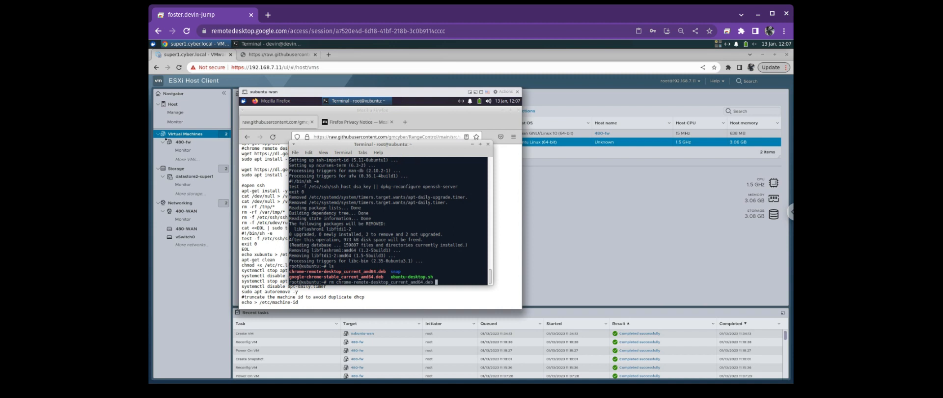
{"action": "key", "text": "BackSpace"}
{"action": "key", "text": "BackSpace"}
{"action": "key", "text": "BackSpace"}
{"action": "key", "text": "BackSpace"}
{"action": "key", "text": "BackSpace"}
{"action": "key", "text": "BackSpace"}
{"action": "key", "text": "BackSpace"}
{"action": "key", "text": "BackSpace"}
{"action": "key", "text": "BackSpace"}
{"action": "key", "text": "BackSpace"}
{"action": "key", "text": "BackSpace"}
{"action": "key", "text": "BackSpace"}
{"action": "key", "text": "BackSpace"}
{"action": "key", "text": "BackSpace"}
{"action": "key", "text": "BackSpace"}
{"action": "key", "text": "BackSpace"}
{"action": "key", "text": "BackSpace"}
{"action": "key", "text": "BackSpace"}
{"action": "key", "text": "BackSpace"}
{"action": "key", "text": "BackSpace"}
{"action": "type", "text": "rm *"}
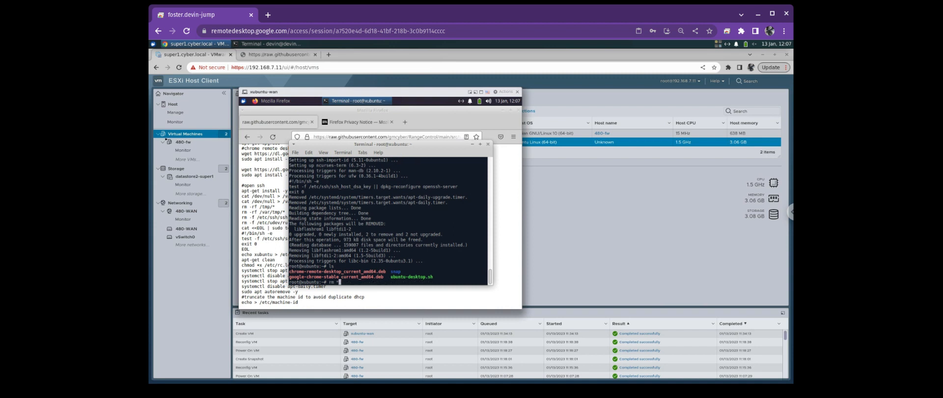
{"action": "type", "text": ".deb ubuntu-desktop.sh"}
{"action": "key", "text": "Return"}
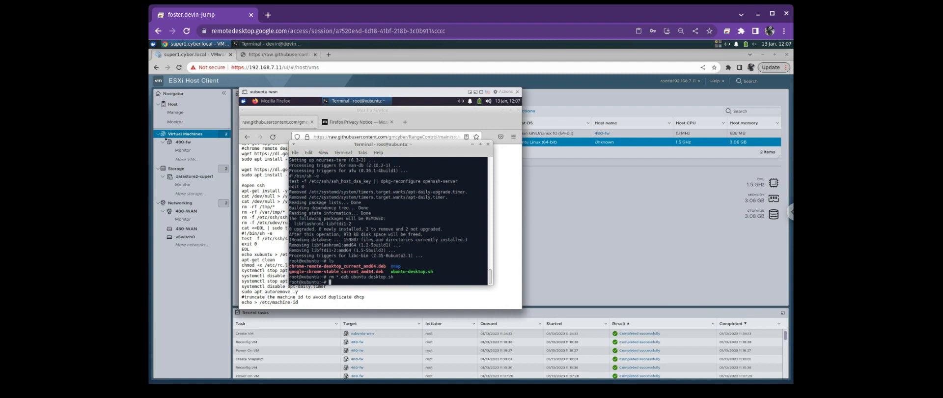
List the remaining files, shut the VM down immediately with shutdown -h now and close its console.
{"action": "type", "text": "ls"}
{"action": "key", "text": "Return"}
{"action": "type", "text": "shu"}
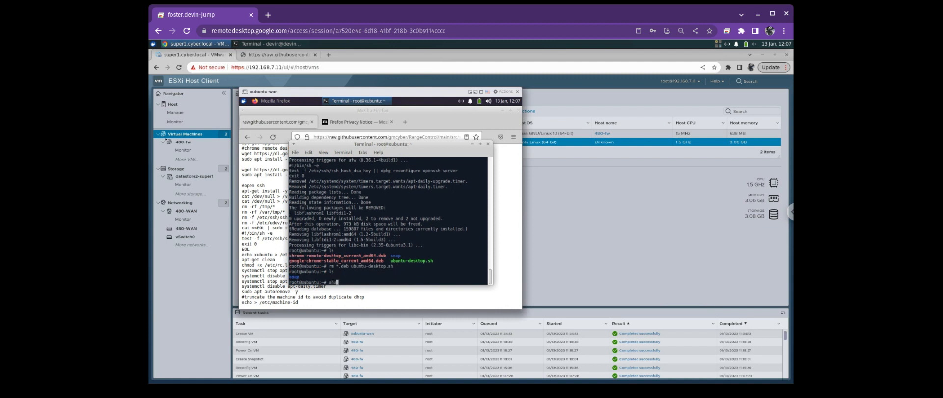
{"action": "type", "text": "tdown -h now"}
{"action": "key", "text": "Return"}
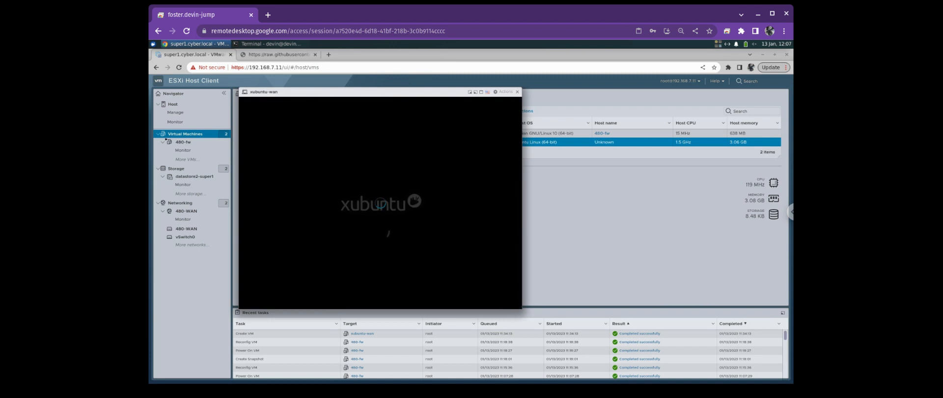
{"action": "left_click", "coordinate": [519, 92]}
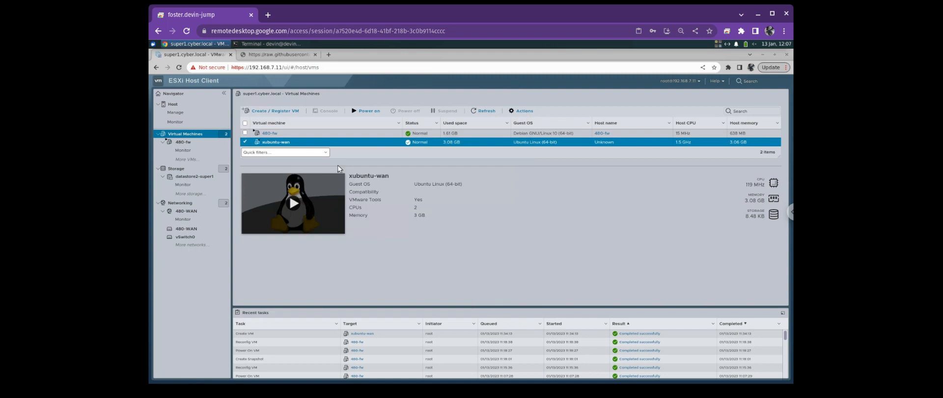
Switch CD/DVD Drive 1 of xubuntu-wan from the datastore ISO to Host device and save the VM settings.
{"action": "left_click", "coordinate": [288, 142]}
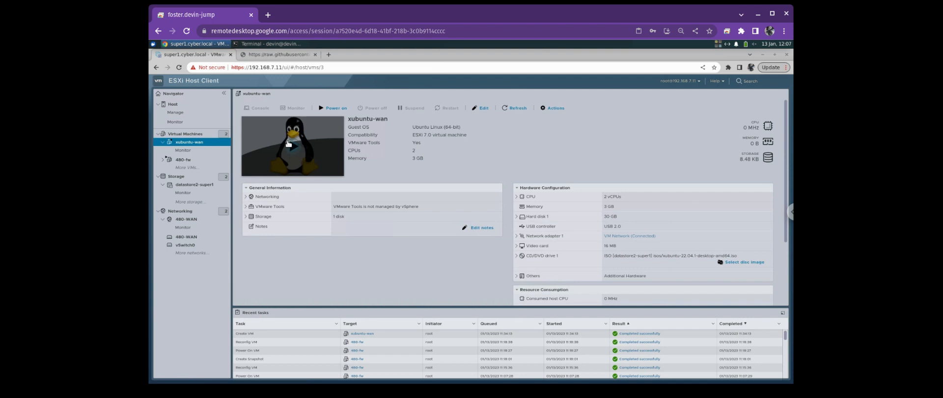
{"action": "right_click", "coordinate": [192, 143]}
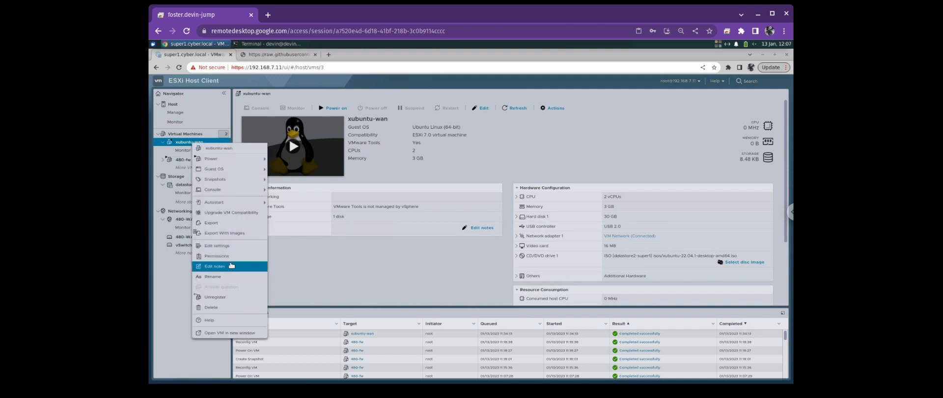
{"action": "left_click", "coordinate": [238, 247]}
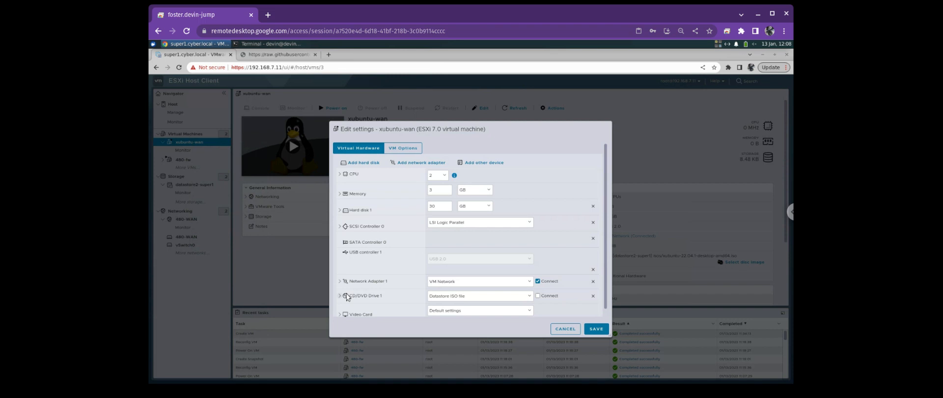
{"action": "left_click", "coordinate": [496, 297]}
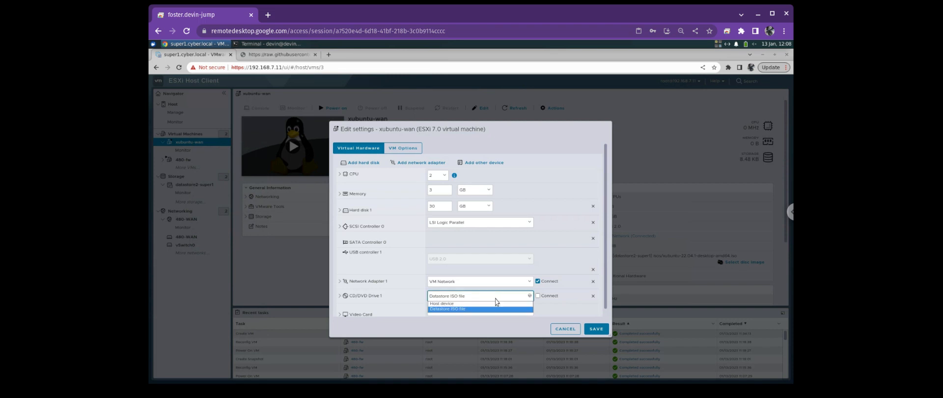
{"action": "left_click", "coordinate": [494, 307]}
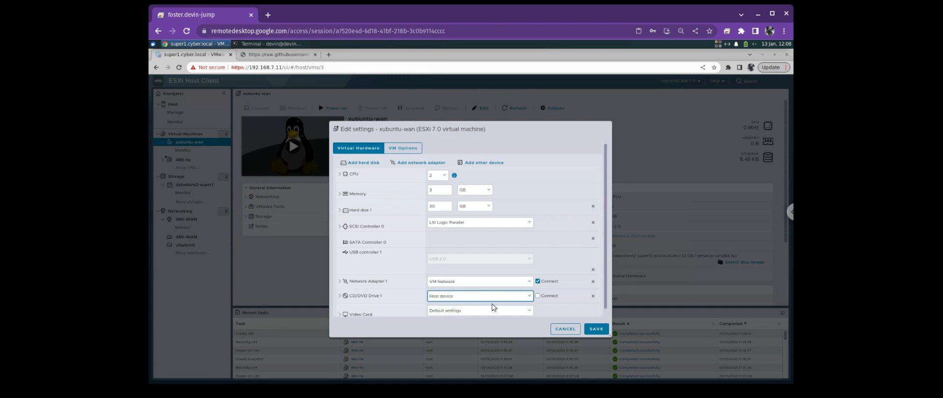
{"action": "left_click", "coordinate": [595, 333]}
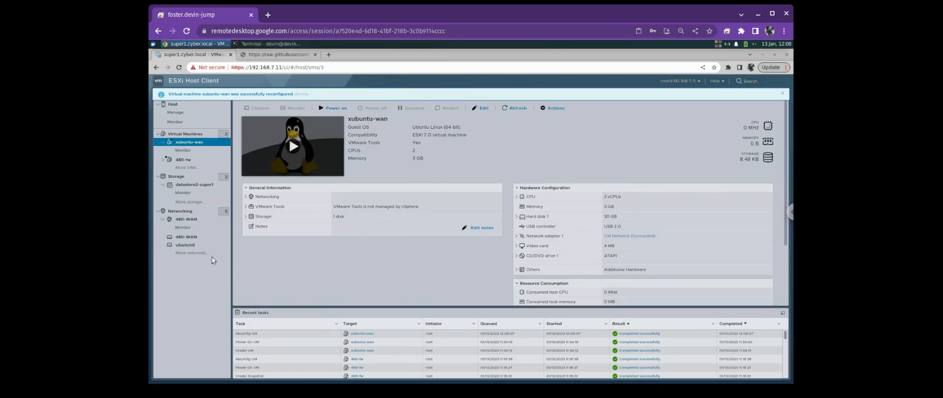
{"action": "right_click", "coordinate": [206, 143]}
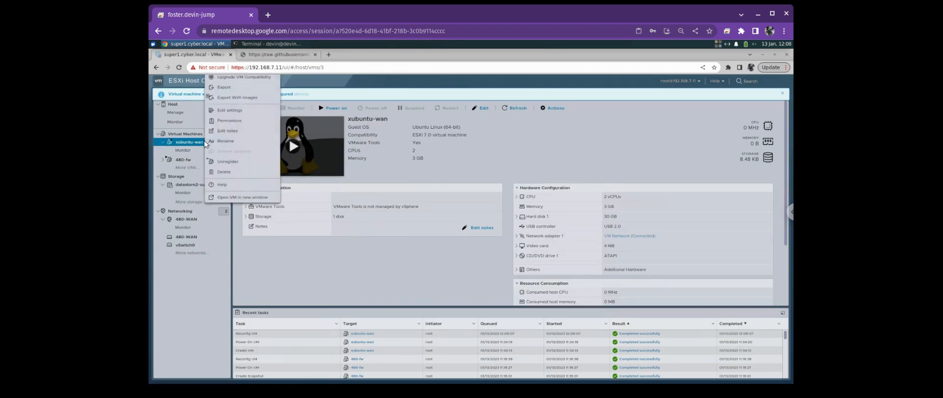
{"action": "left_click", "coordinate": [291, 280]}
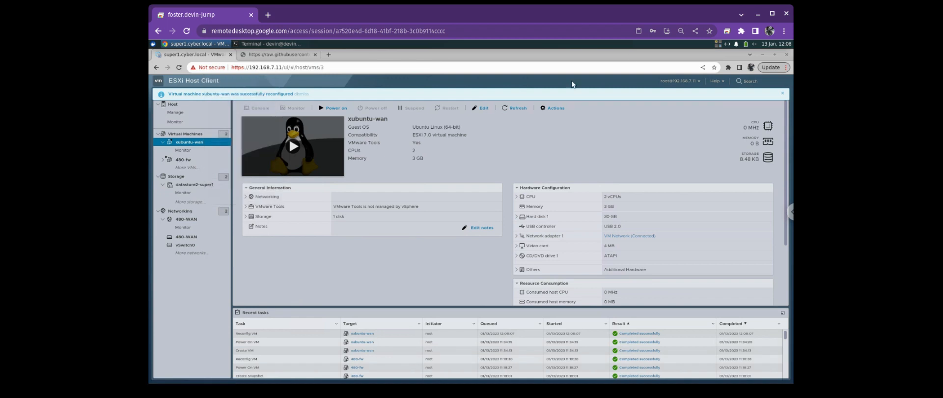
{"action": "left_click", "coordinate": [514, 108]}
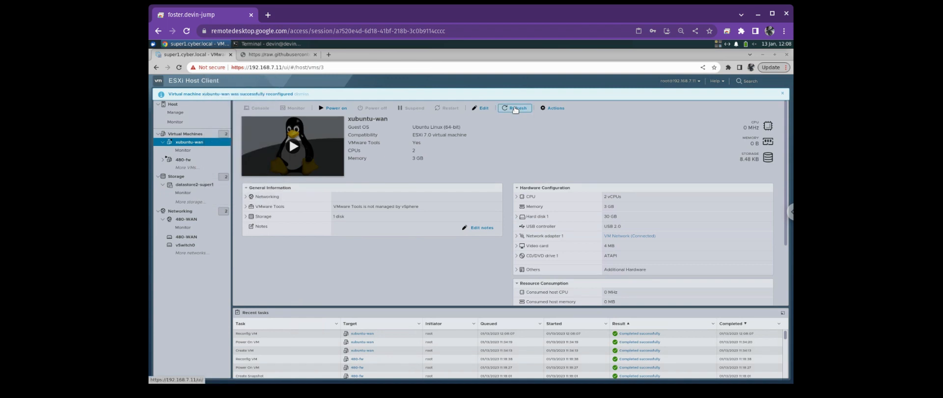
{"action": "right_click", "coordinate": [207, 144]}
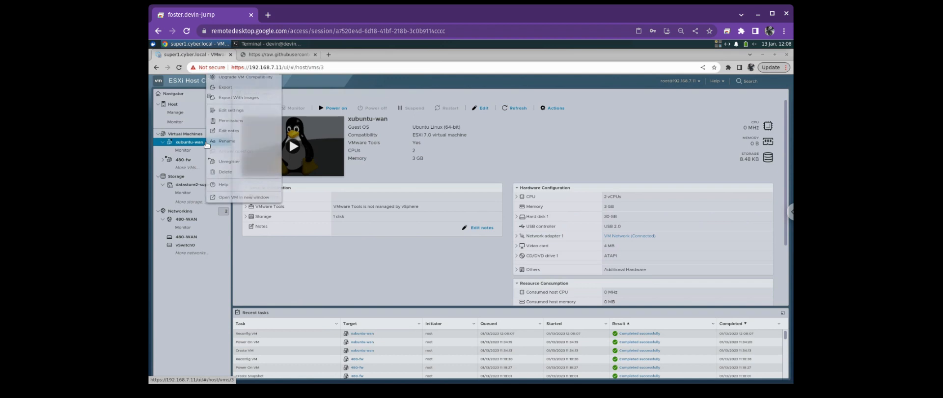
{"action": "left_click", "coordinate": [314, 273]}
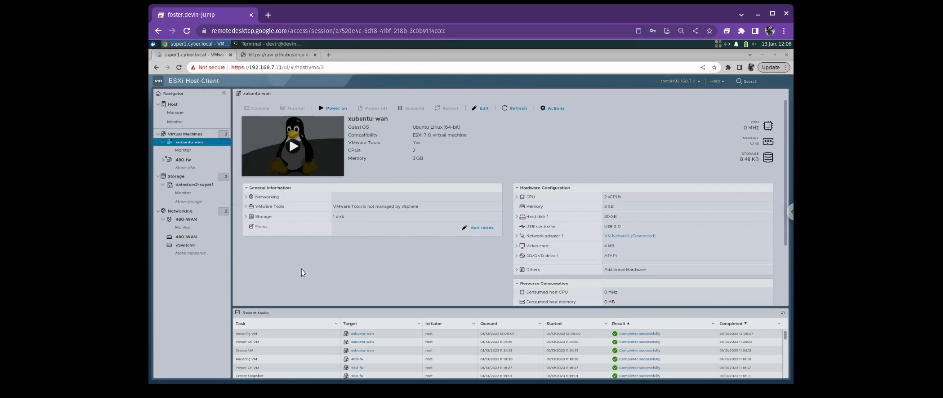
Take a snapshot of xubuntu-wan named Base from the list of virtual machines.
{"action": "left_click", "coordinate": [187, 133]}
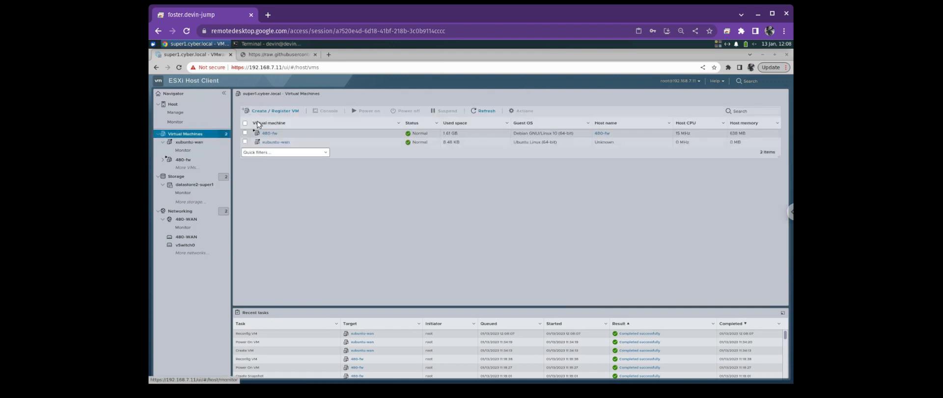
{"action": "right_click", "coordinate": [346, 143]}
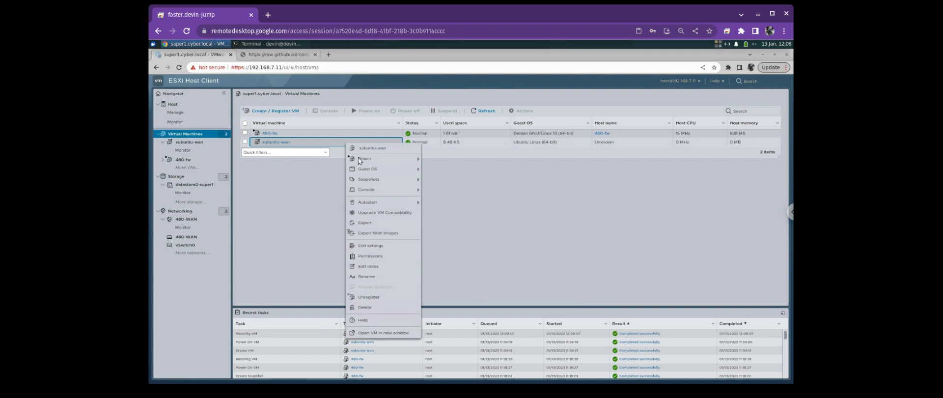
{"action": "mouse_move", "coordinate": [414, 183]}
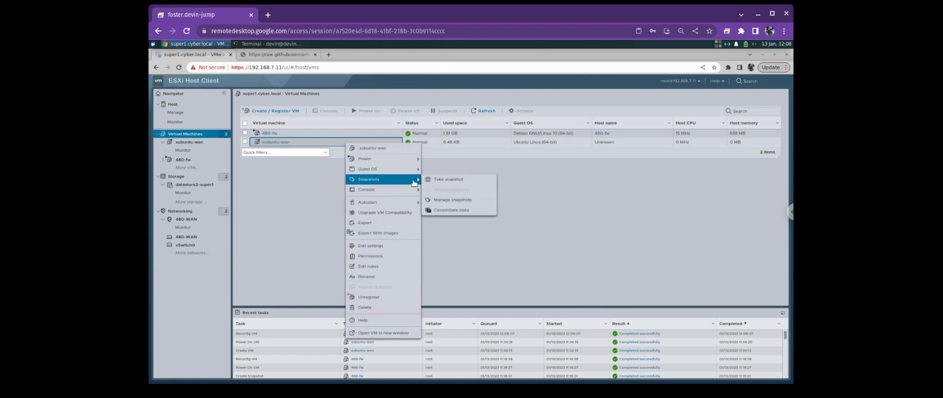
{"action": "left_click", "coordinate": [447, 179]}
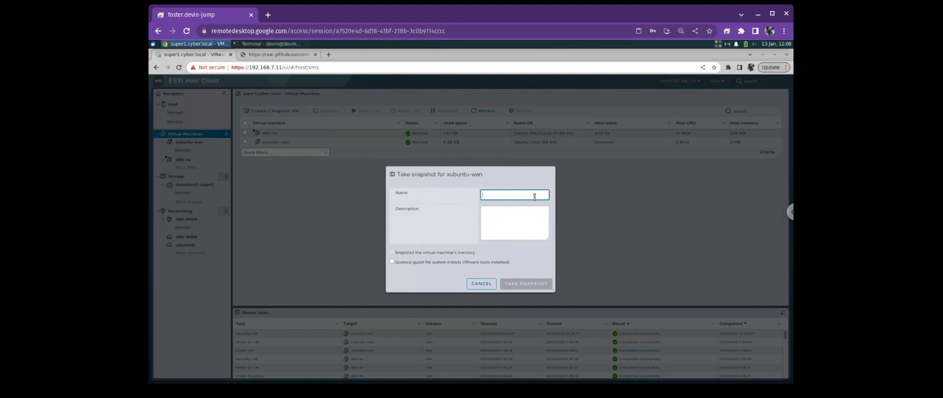
{"action": "type", "text": "Base"}
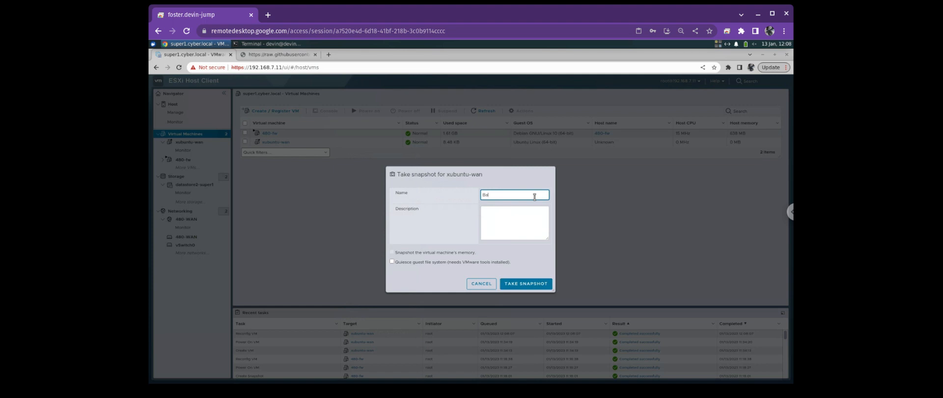
{"action": "left_click", "coordinate": [514, 285]}
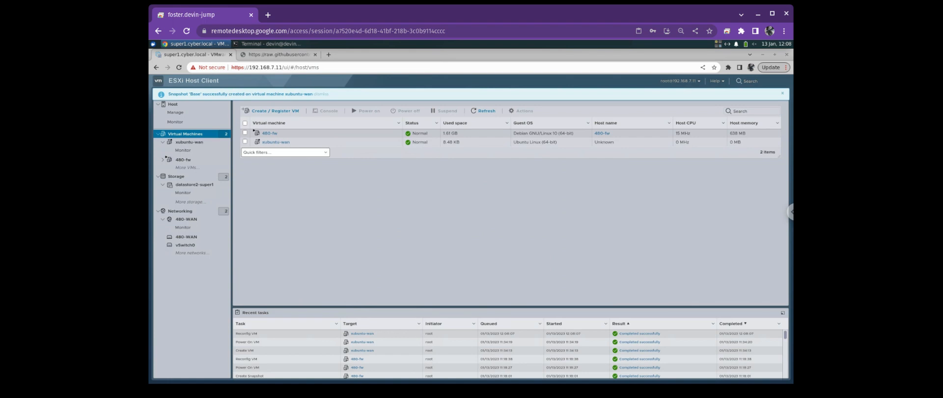
Connect Network Adapter 1 of xubuntu-wan to the 480-WAN network and save the VM settings.
{"action": "right_click", "coordinate": [307, 142]}
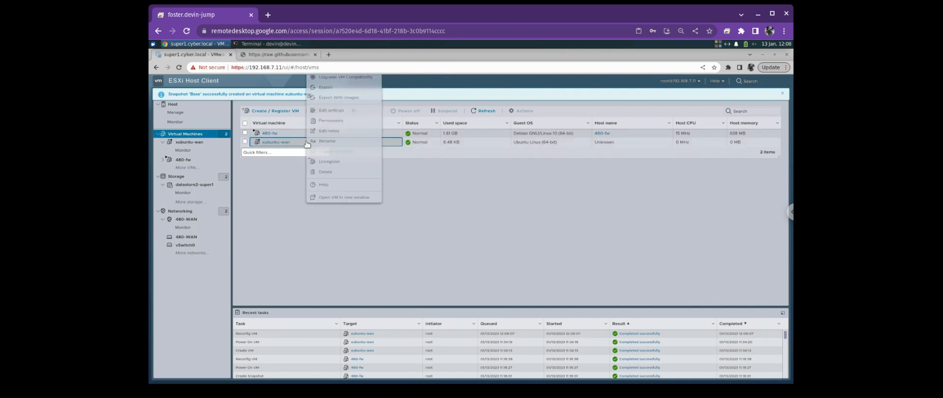
{"action": "left_click", "coordinate": [330, 110]}
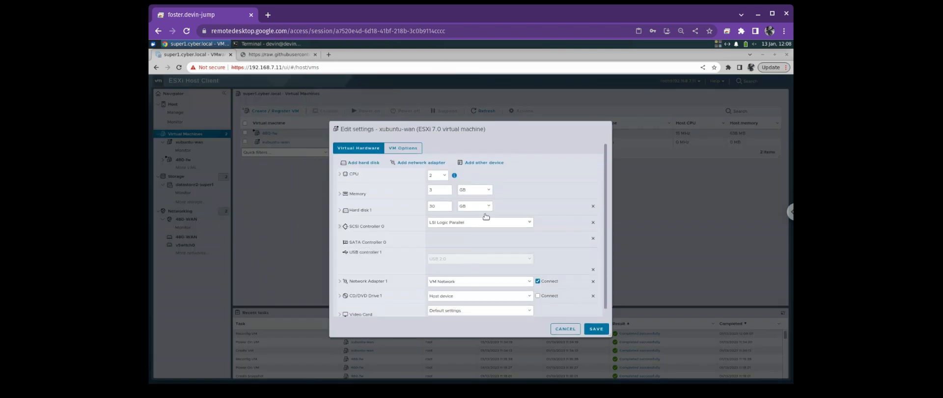
{"action": "left_click", "coordinate": [515, 283]}
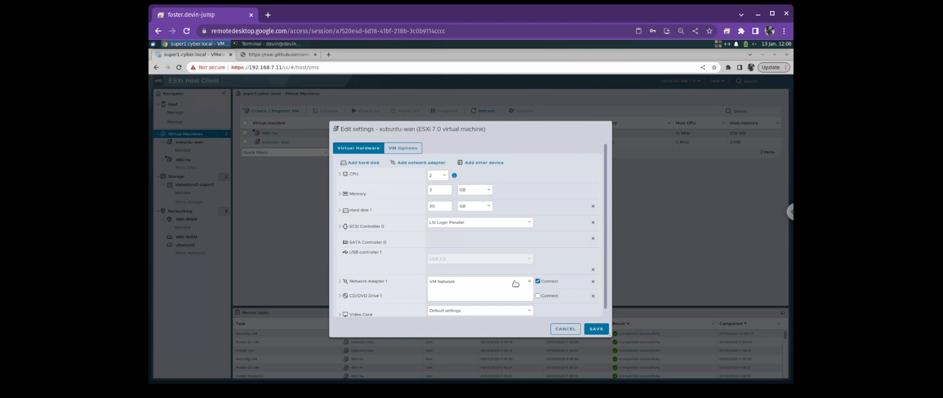
{"action": "left_click", "coordinate": [505, 292]}
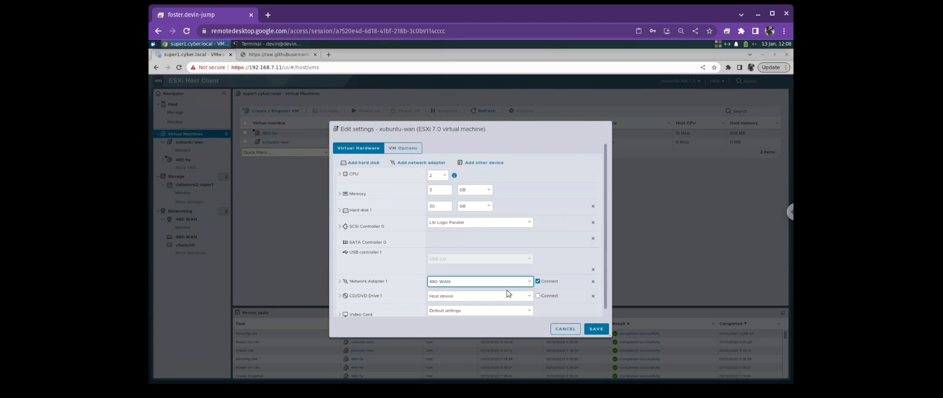
{"action": "left_click", "coordinate": [594, 330]}
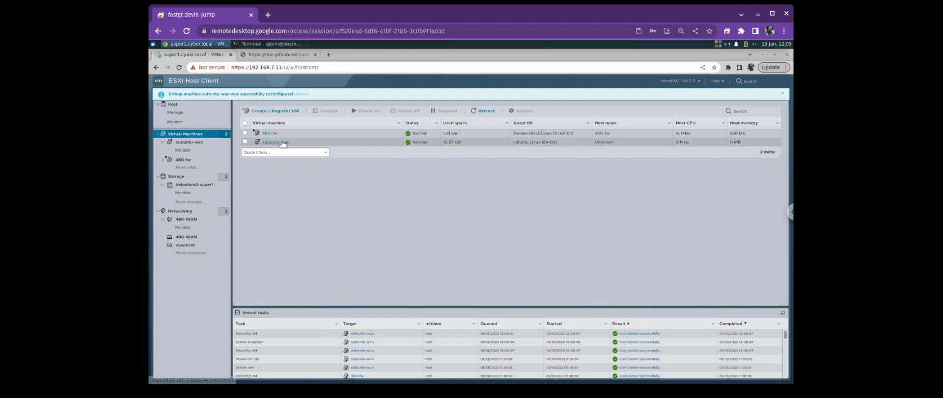
Power on the xubuntu-wan VM and open its console in the browser.
{"action": "left_click", "coordinate": [277, 143]}
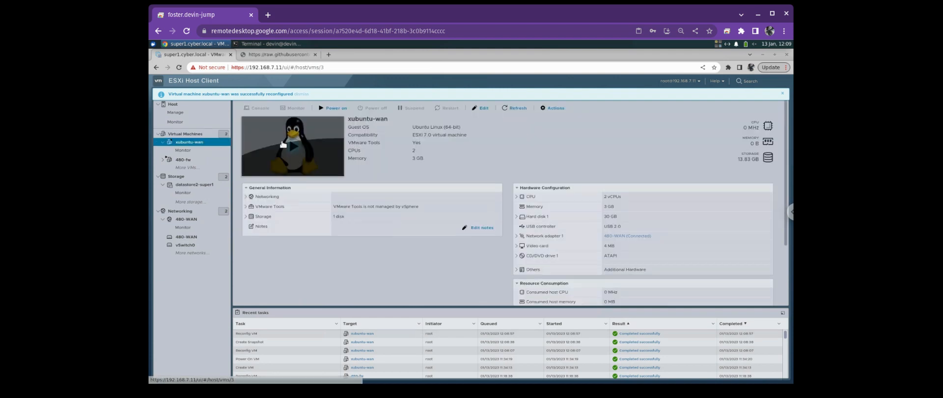
{"action": "left_click", "coordinate": [336, 109]}
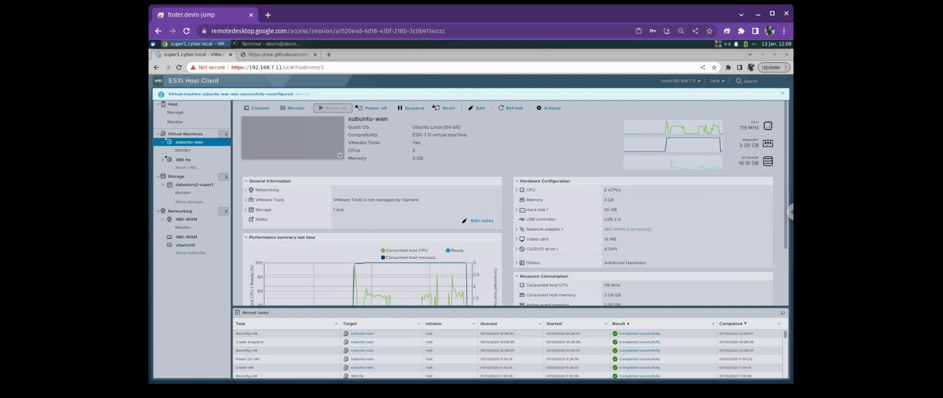
{"action": "left_click", "coordinate": [266, 108]}
{"action": "left_click", "coordinate": [282, 138]}
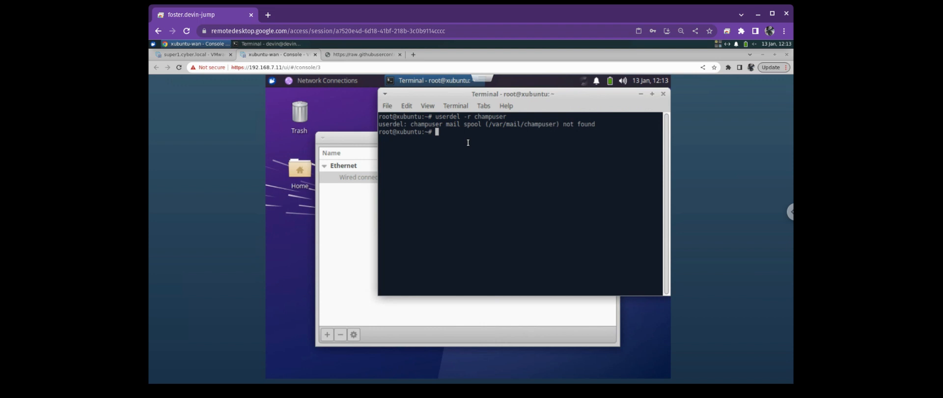
Exit the root shell, check the current user with id and list the contents of /home.
{"action": "type", "text": "exi"}
{"action": "type", "text": "t"}
{"action": "key", "text": "Return"}
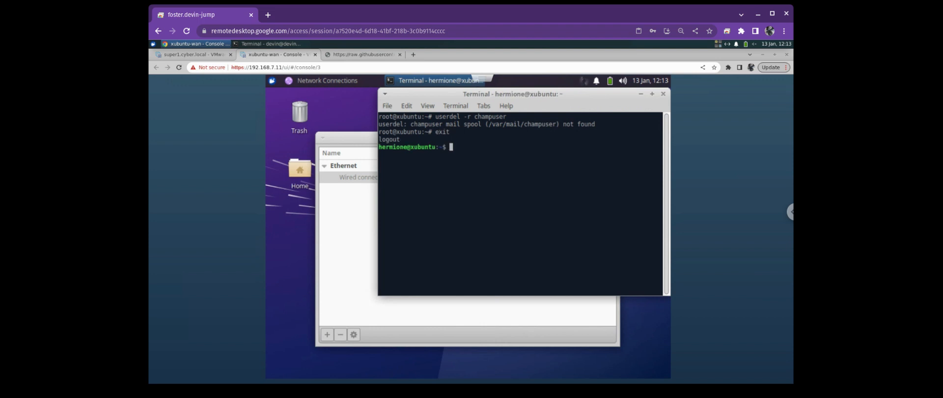
{"action": "type", "text": "id"}
{"action": "key", "text": "Return"}
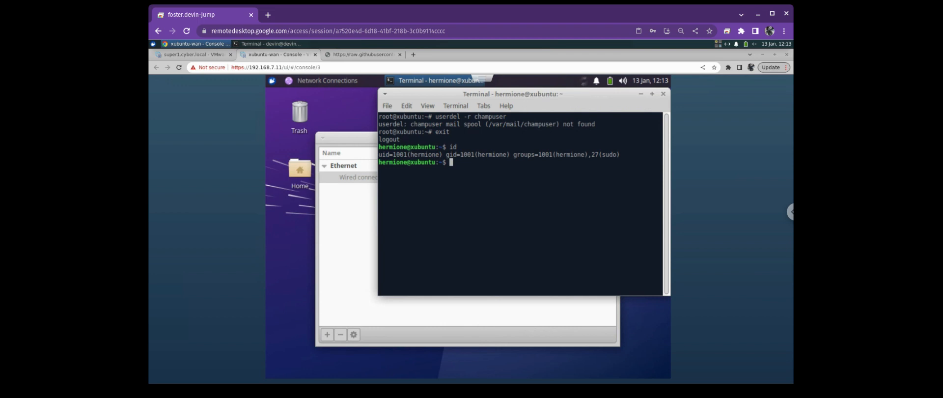
{"action": "type", "text": "ls /home"}
{"action": "key", "text": "Return"}
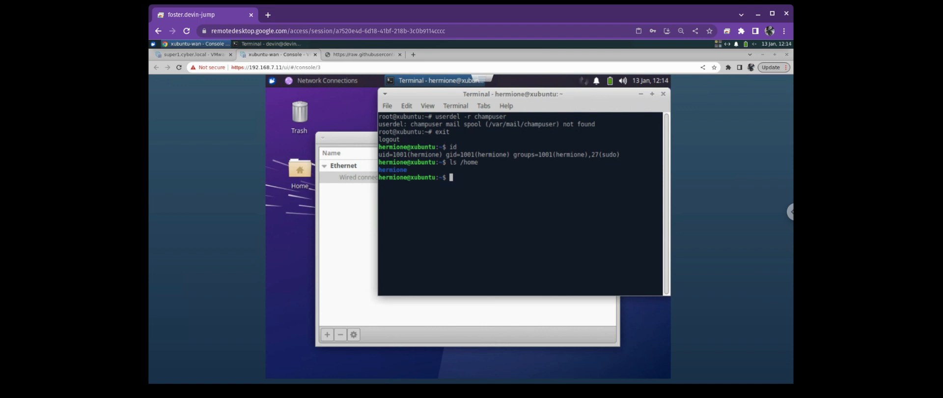
Move the terminal window away from the desktop's upper edge and disconnect the wired Ethernet network.
{"action": "left_click_drag", "start_coordinate": [474, 100], "coordinate": [431, 148]}
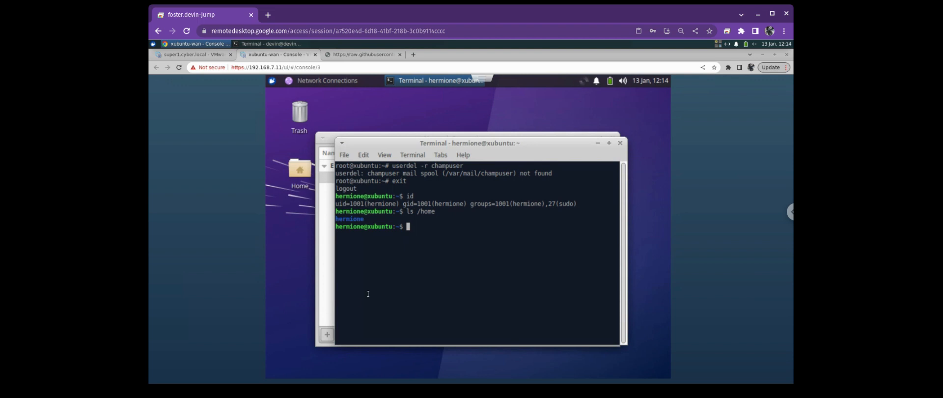
{"action": "left_click", "coordinate": [586, 83]}
{"action": "left_click", "coordinate": [545, 173]}
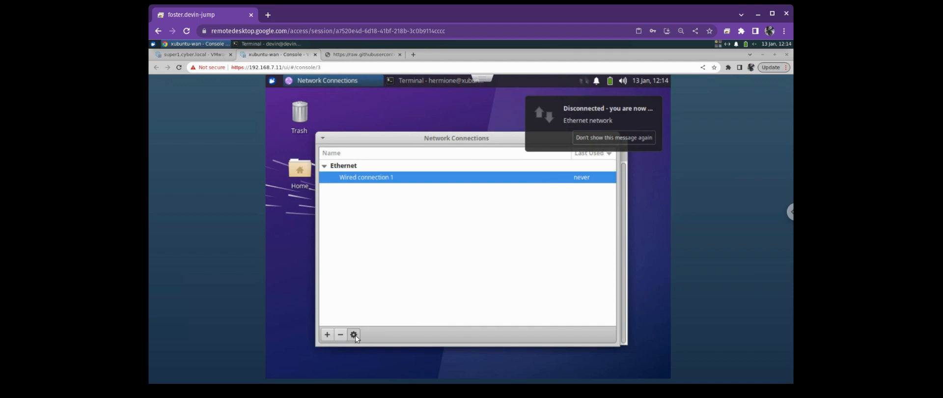
Open Wired connection 1 for editing and set its IPv4 method to Manual.
{"action": "left_click", "coordinate": [354, 334]}
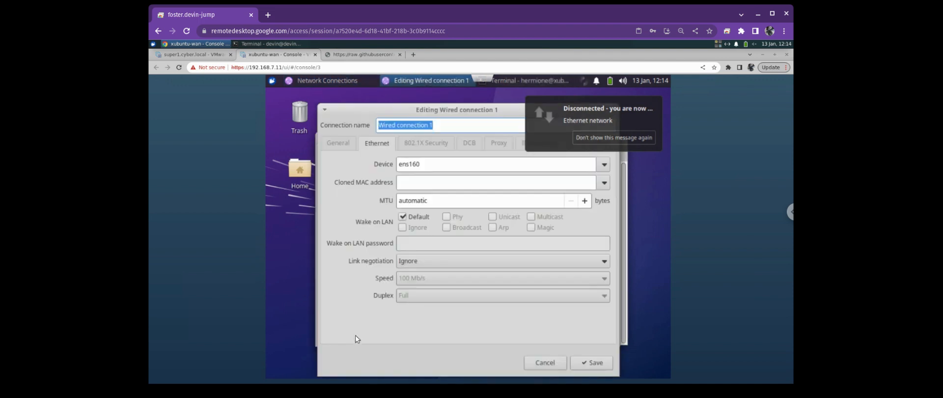
{"action": "left_click", "coordinate": [596, 102]}
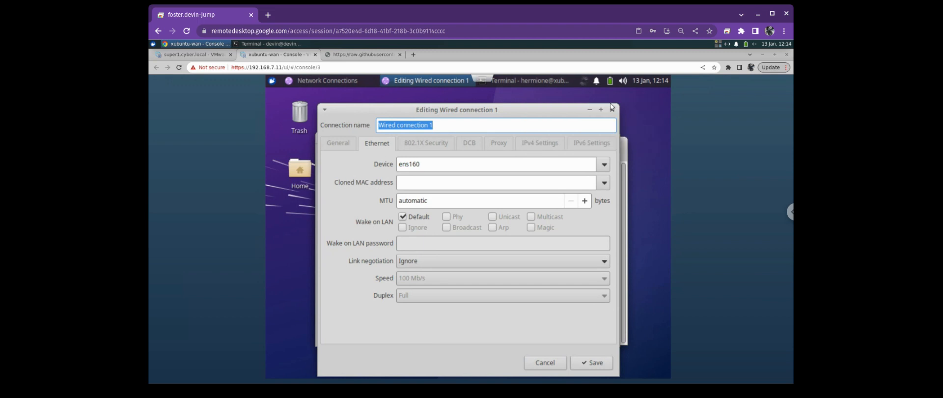
{"action": "left_click", "coordinate": [540, 143]}
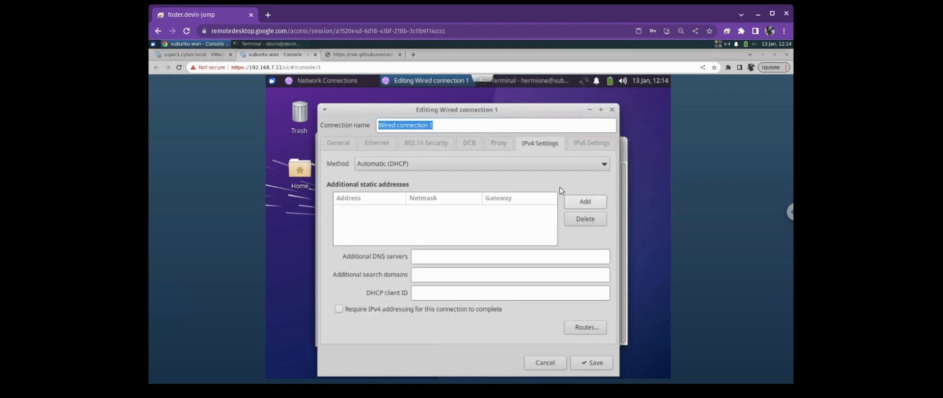
{"action": "left_click", "coordinate": [533, 164]}
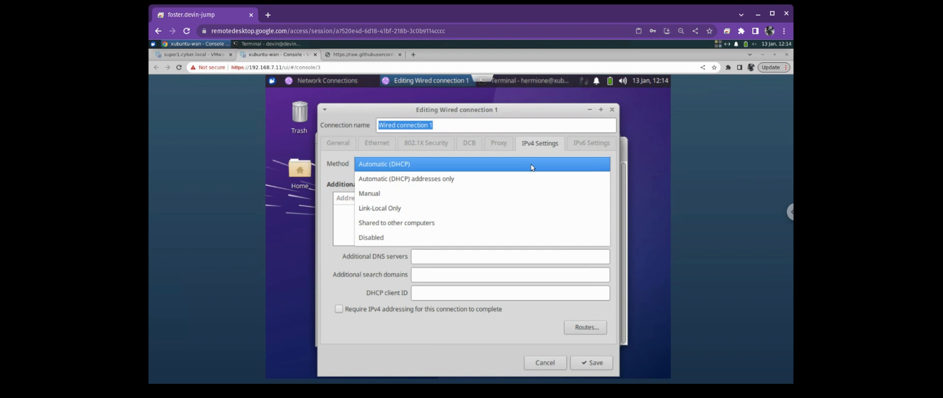
{"action": "left_click", "coordinate": [391, 194]}
Add the static IPv4 address 10.0.17.100 with netmask 24 and gateway 10.0.17.2 to Wired connection 1.
{"action": "left_click", "coordinate": [586, 202]}
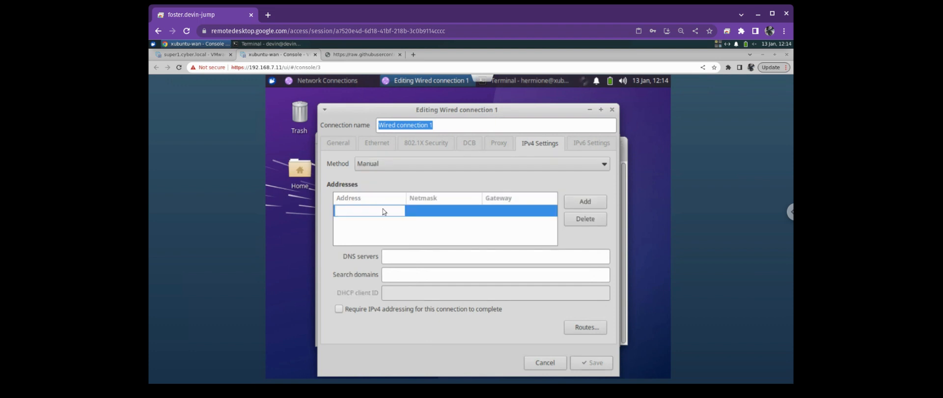
{"action": "type", "text": "10.0.17.100"}
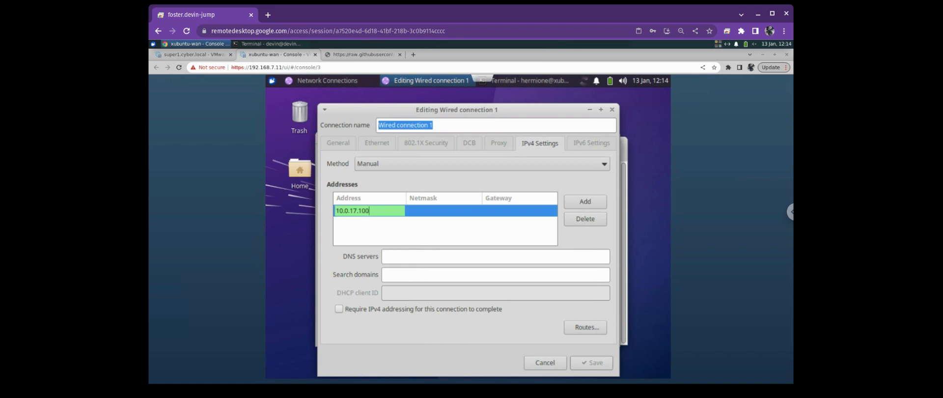
{"action": "key", "text": "Tab"}
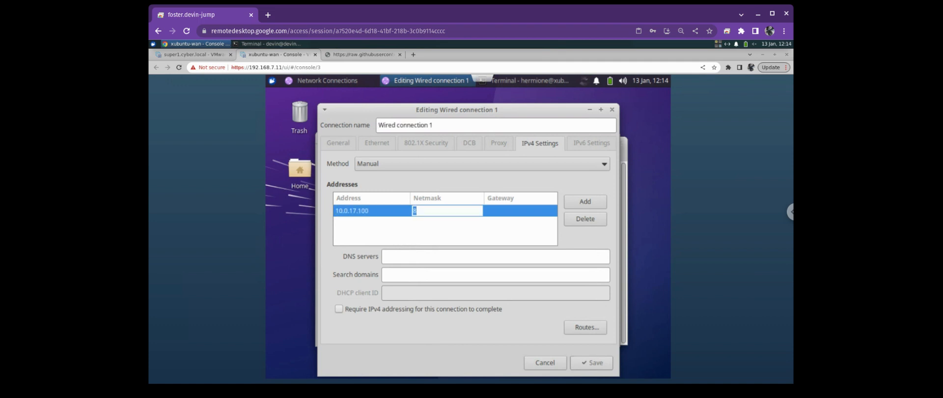
{"action": "type", "text": "24"}
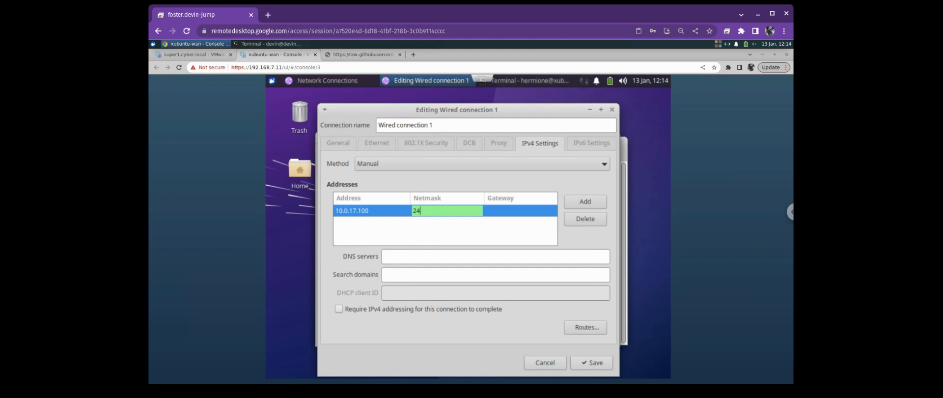
{"action": "key", "text": "Tab"}
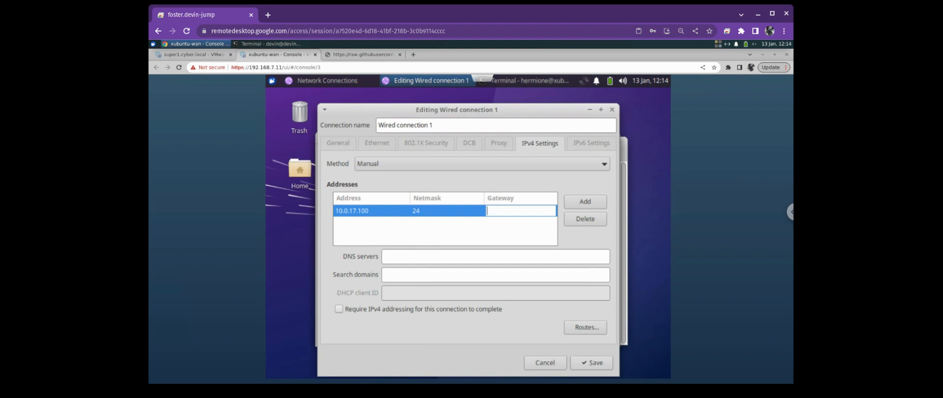
{"action": "type", "text": "10.0.17"}
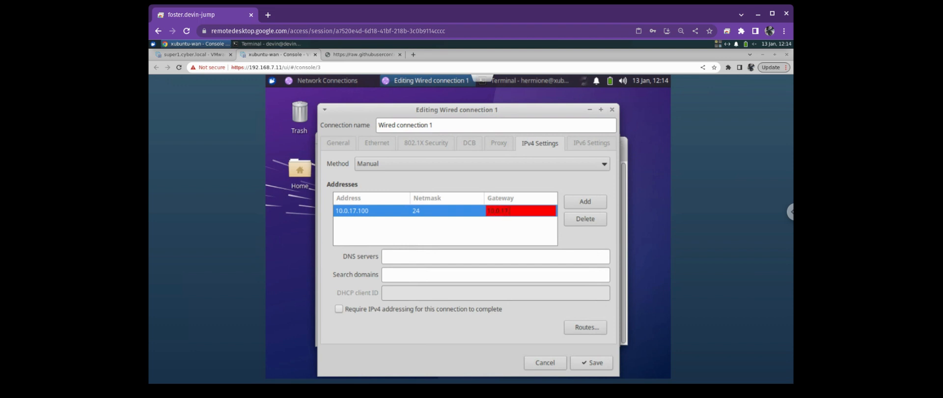
{"action": "type", "text": ".2"}
{"action": "key", "text": "Tab"}
{"action": "key", "text": "Tab"}
{"action": "key", "text": "Tab"}
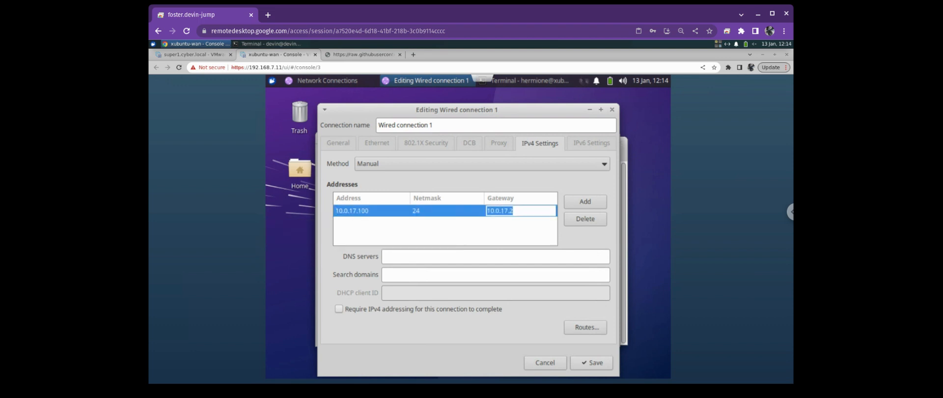
Set the DNS server to 10.0.17.2 and the search domain to 480.local, save the connection and close Network Connections.
{"action": "left_click", "coordinate": [418, 259]}
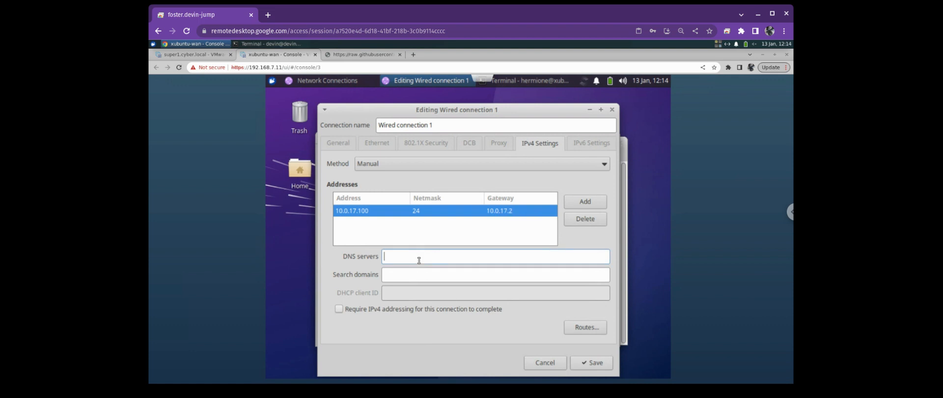
{"action": "type", "text": "10.0.17.2"}
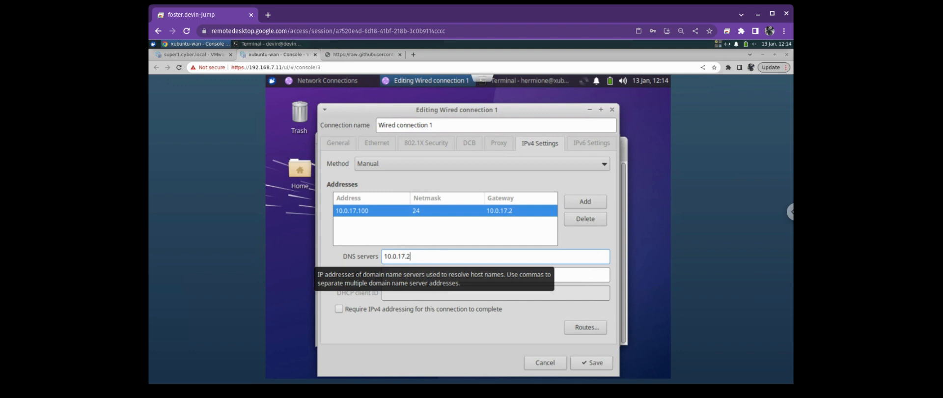
{"action": "key", "text": "Tab"}
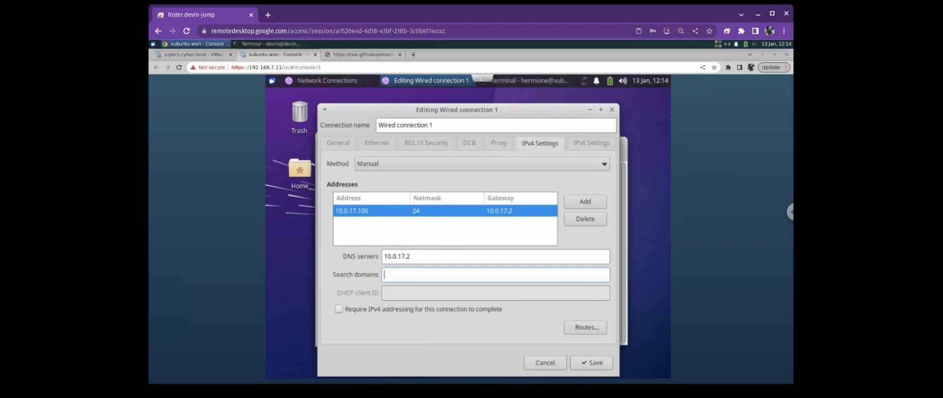
{"action": "type", "text": "480.local"}
{"action": "left_click", "coordinate": [606, 363]}
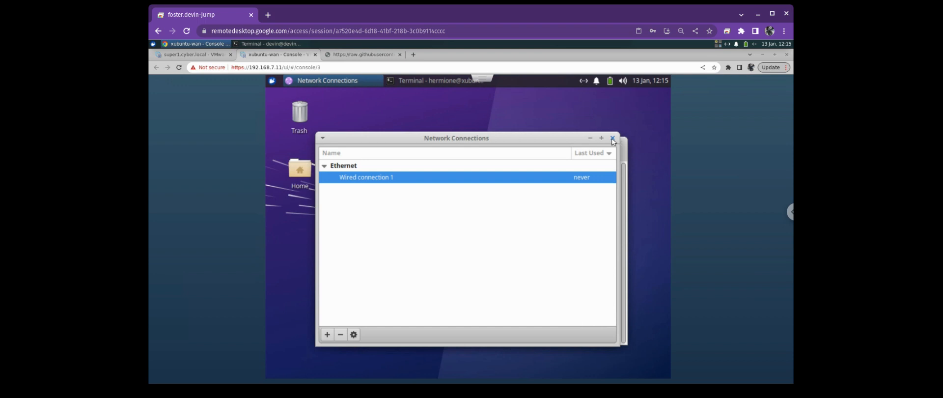
{"action": "left_click", "coordinate": [613, 138]}
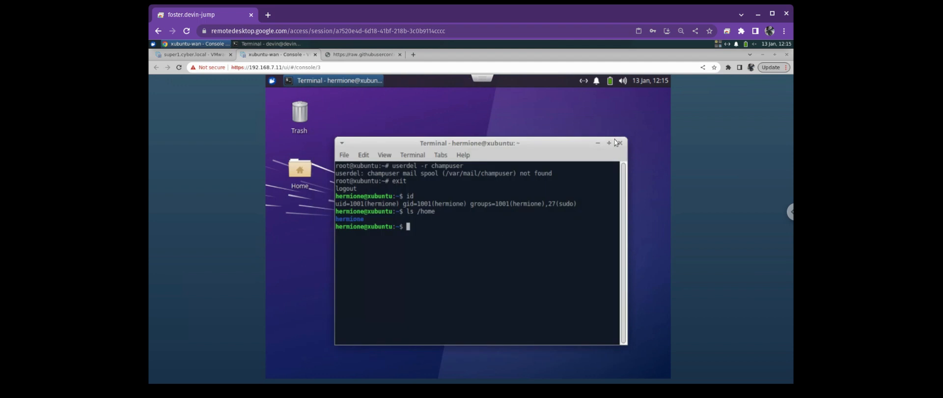
Check the network interface addresses with ip a and the current user with id.
{"action": "type", "text": "ip a"}
{"action": "key", "text": "Return"}
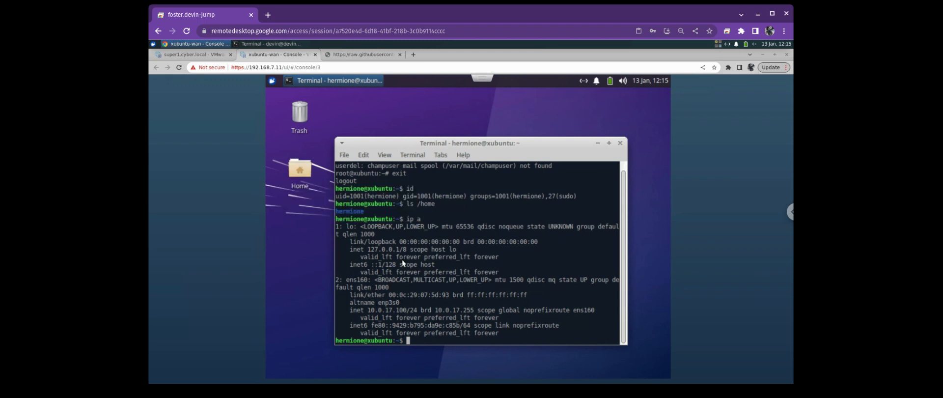
{"action": "type", "text": "id"}
{"action": "key", "text": "Return"}
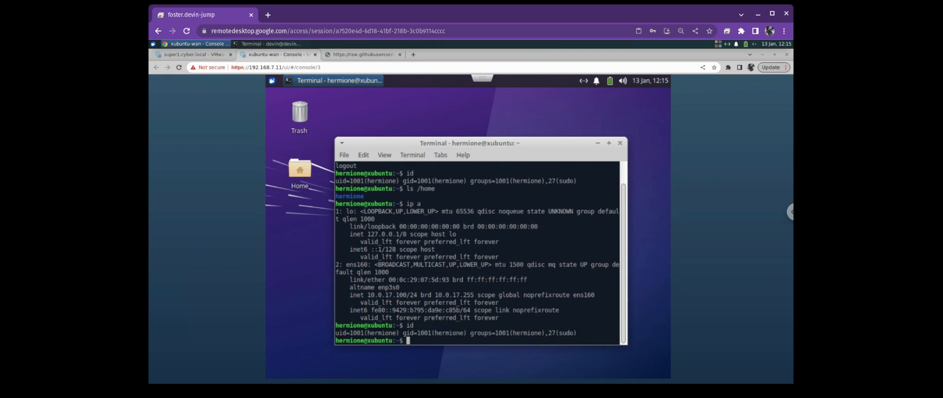
{"action": "type", "text": "h"}
{"action": "type", "text": "ostnamectl "}
{"action": "type", "text": "-"}
{"action": "key", "text": "BackSpace"}
{"action": "key", "text": "BackSpace"}
{"action": "key", "text": "BackSpace"}
{"action": "key", "text": "BackSpace"}
{"action": "key", "text": "BackSpace"}
{"action": "key", "text": "BackSpace"}
{"action": "key", "text": "BackSpace"}
{"action": "key", "text": "BackSpace"}
{"action": "key", "text": "BackSpace"}
{"action": "key", "text": "BackSpace"}
{"action": "key", "text": "BackSpace"}
{"action": "key", "text": "BackSpace"}
{"action": "key", "text": "BackSpace"}
Set the machine's hostname to xubuntu-wan using sudo hostnamectl set-hostname.
{"action": "type", "text": "sudo hostnamectl set-hostname"}
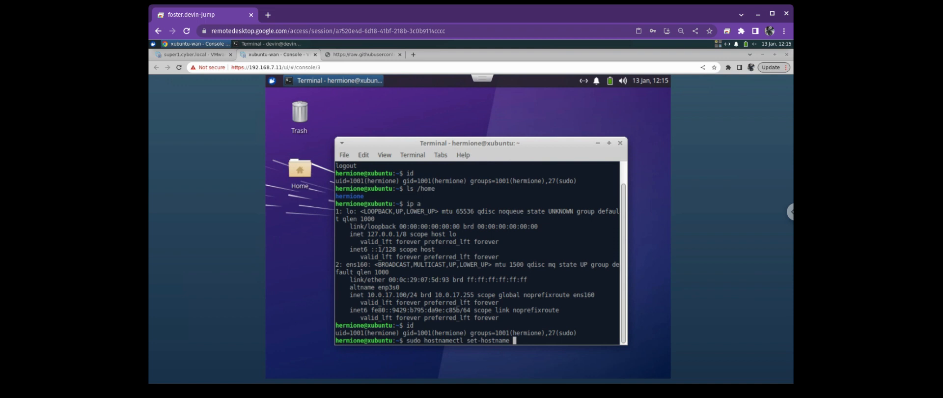
{"action": "type", "text": " 480"}
{"action": "key", "text": "BackSpace"}
{"action": "key", "text": "BackSpace"}
{"action": "key", "text": "BackSpace"}
{"action": "type", "text": "xubuntu-wan"}
{"action": "key", "text": "Return"}
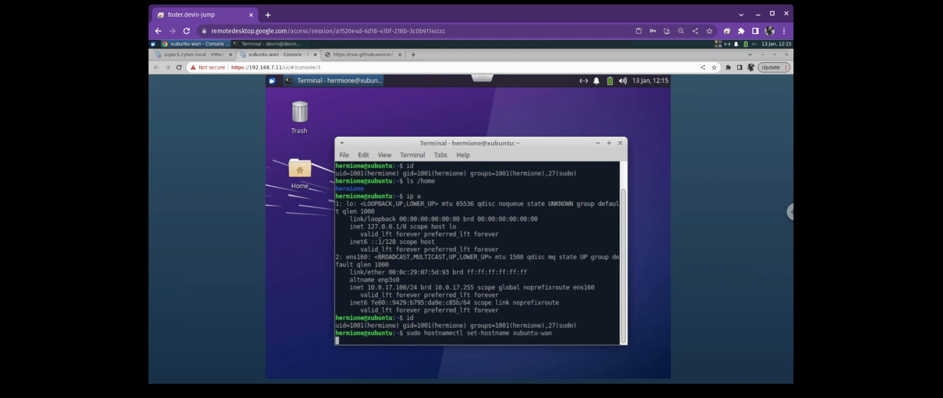
Exit the current terminal session and open a new terminal in the Desktop folder.
{"action": "type", "text": "exit"}
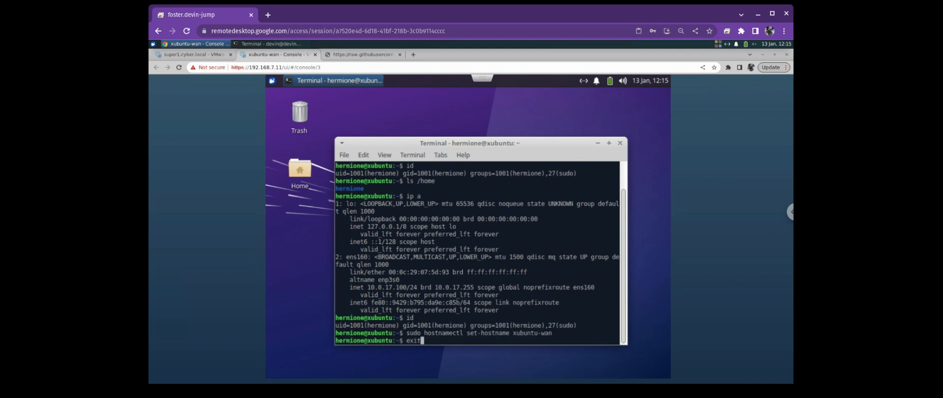
{"action": "key", "text": "Return"}
{"action": "right_click", "coordinate": [402, 261]}
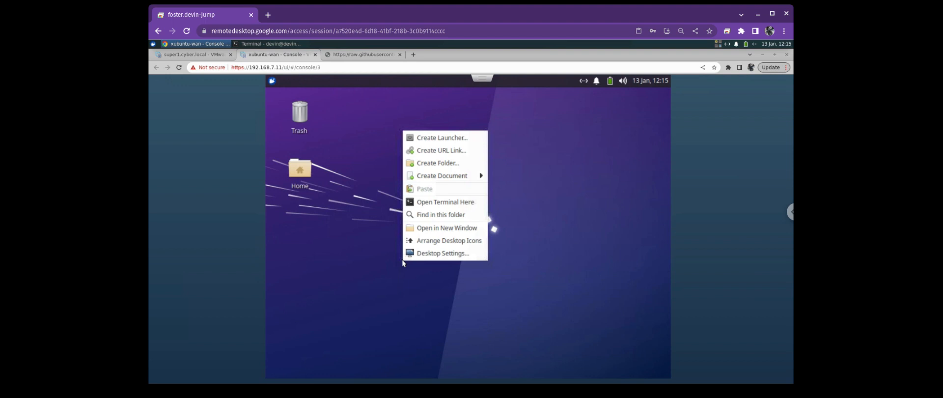
{"action": "left_click", "coordinate": [418, 200]}
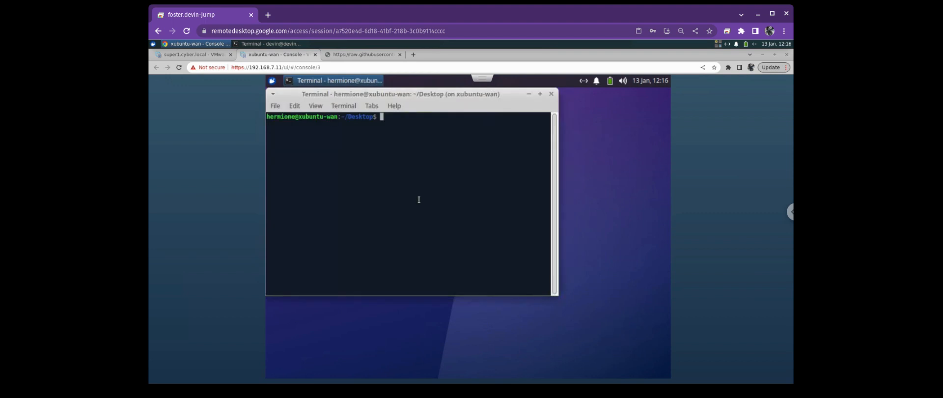
Verify the machine's name with hostname and its interface addresses with ip a.
{"action": "type", "text": "hostname"}
{"action": "key", "text": "Return"}
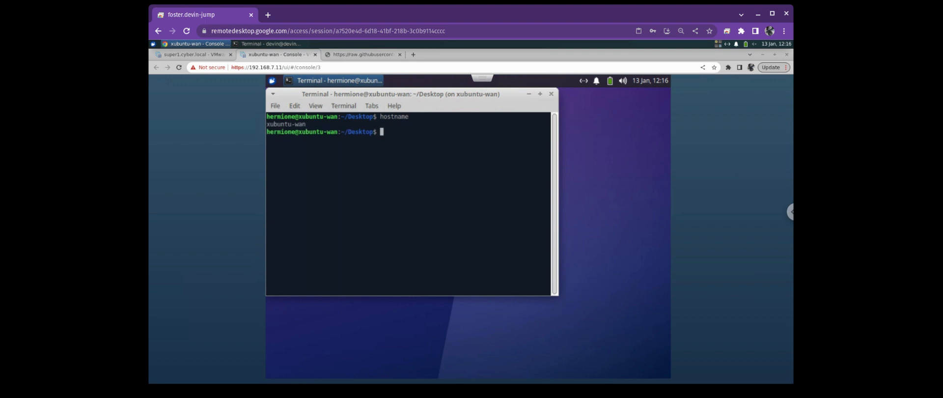
{"action": "type", "text": "ip a"}
{"action": "key", "text": "Return"}
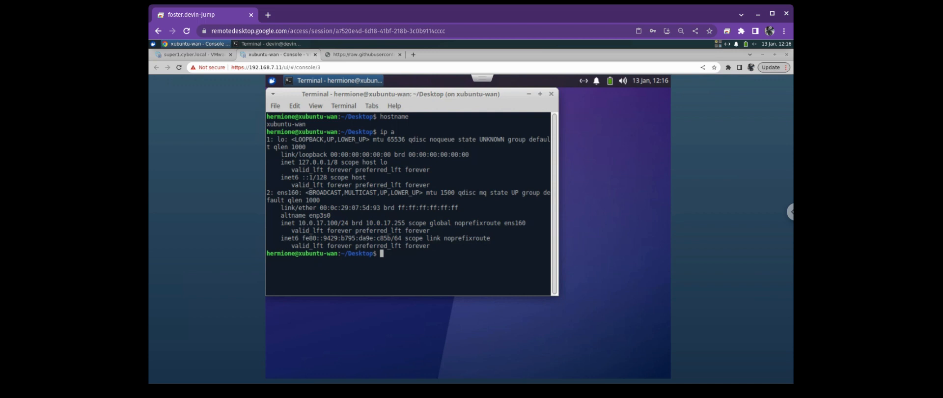
Launch Google Chrome in the VM, keeping it as default browser with usage statistics and crash reports turned off.
{"action": "left_click", "coordinate": [272, 81]}
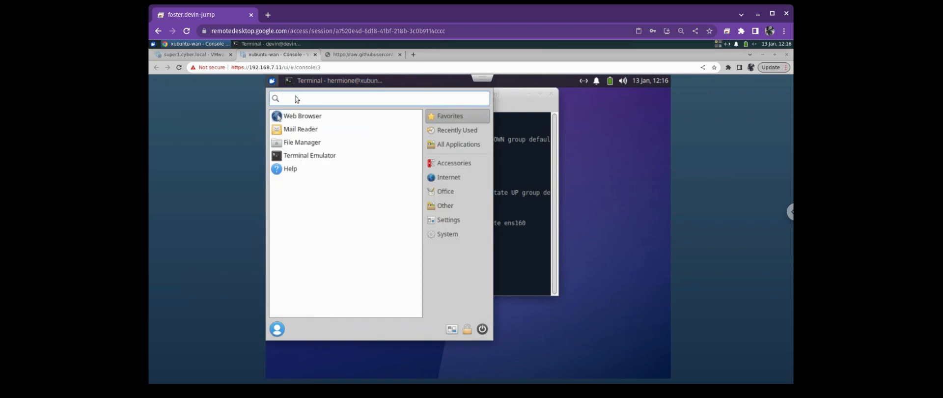
{"action": "type", "text": "chrom"}
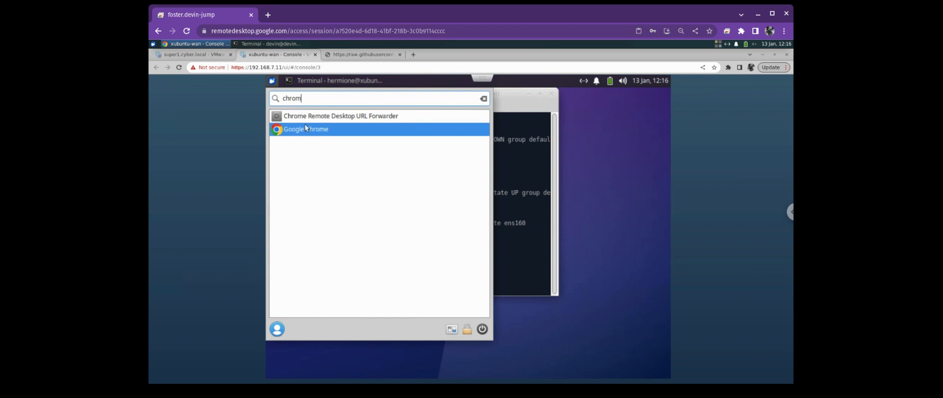
{"action": "left_click", "coordinate": [305, 130]}
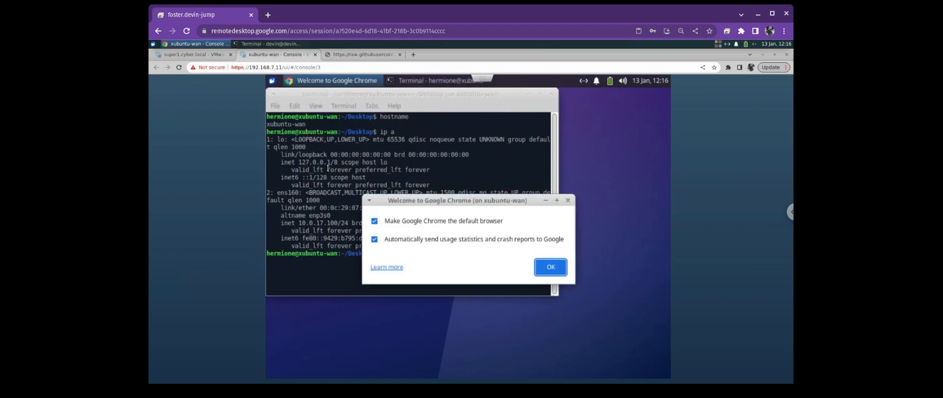
{"action": "left_click", "coordinate": [374, 240]}
{"action": "left_click", "coordinate": [551, 267]}
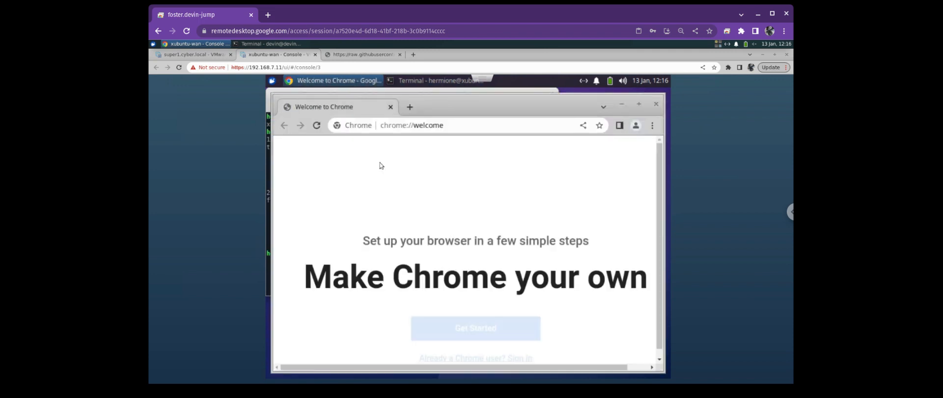
Load champlain.edu in the VM's Chrome browser to test DNS and internet access.
{"action": "left_click", "coordinate": [422, 126]}
{"action": "type", "text": "c"}
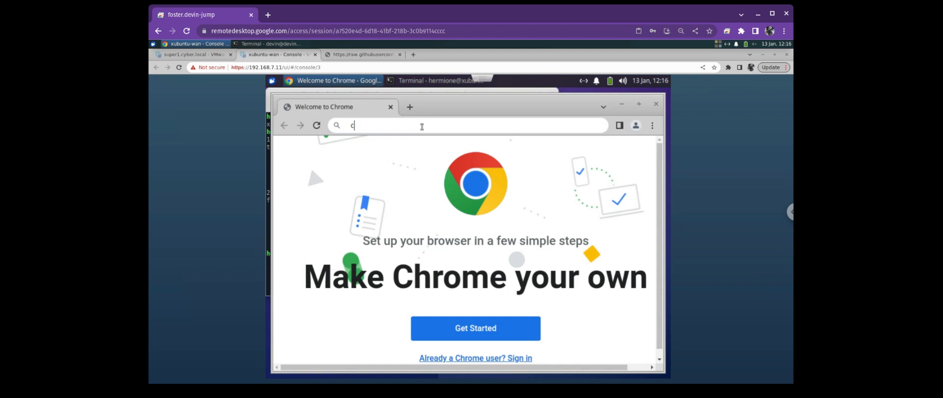
{"action": "type", "text": "hamplain"}
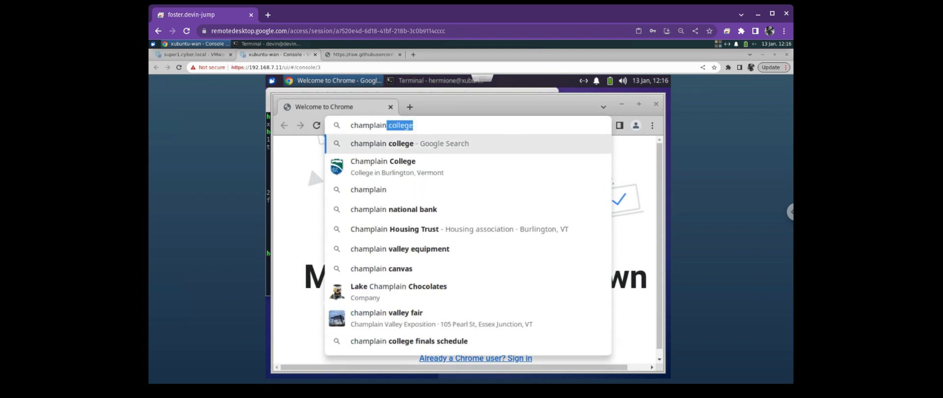
{"action": "type", "text": ".edu"}
{"action": "key", "text": "Return"}
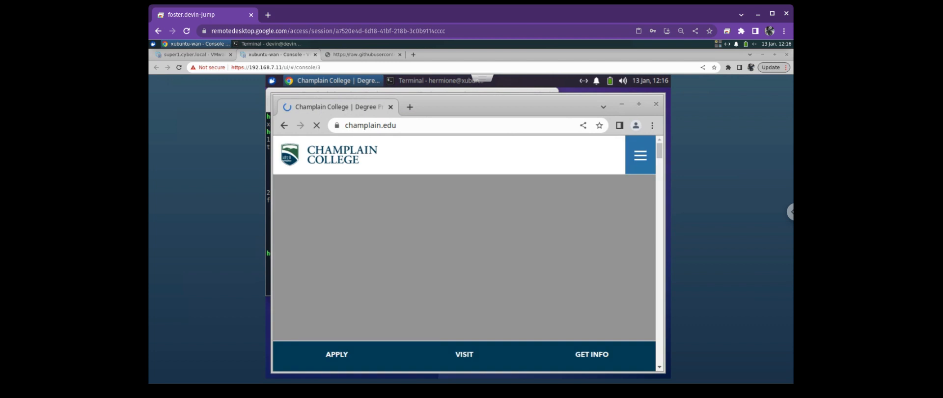
Minimize the VM's browser, trace the route with tracepath -bm 4 champlain.edu, and examine the intermediate hops.
{"action": "left_click", "coordinate": [621, 104]}
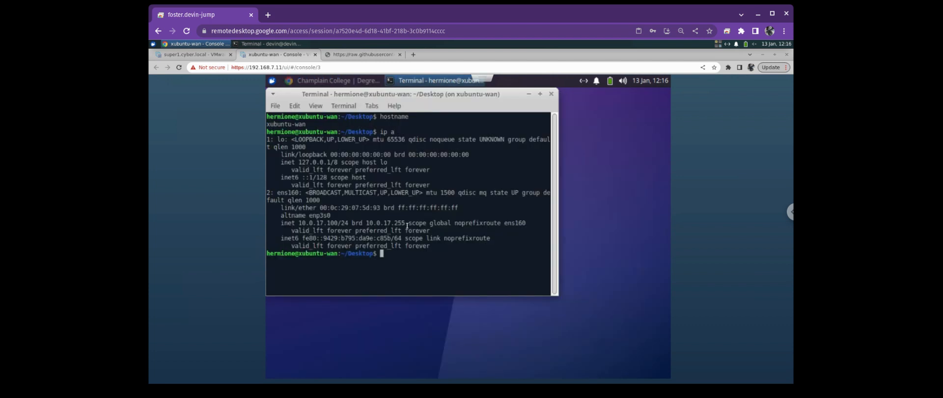
{"action": "type", "text": "tracepath"}
{"action": "type", "text": "-bm 4 champlai"}
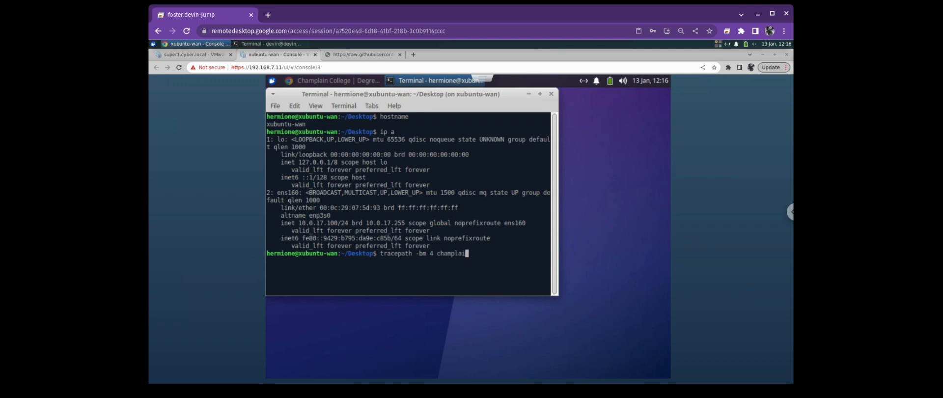
{"action": "type", "text": "n.edu"}
{"action": "key", "text": "Return"}
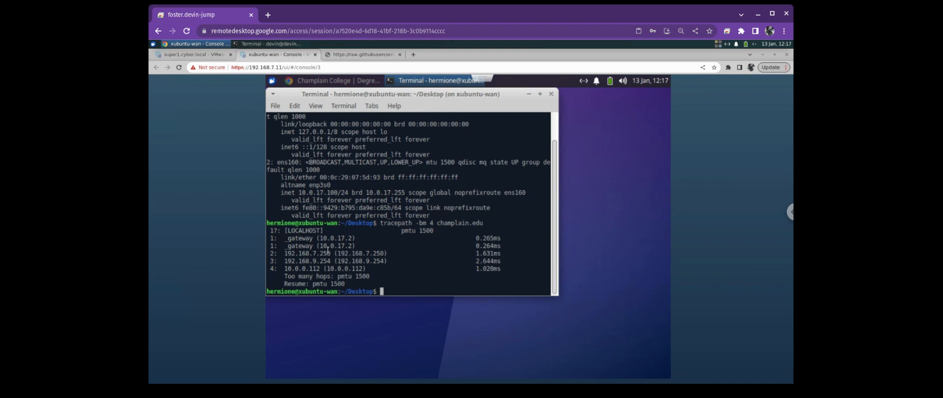
{"action": "double_click", "coordinate": [323, 252]}
{"action": "double_click", "coordinate": [315, 259]}
{"action": "left_click", "coordinate": [313, 261]}
Open github.com/gmcyber/rangecontrol in a new tab of the local browser, outside the remote session.
{"action": "left_click", "coordinate": [268, 15]}
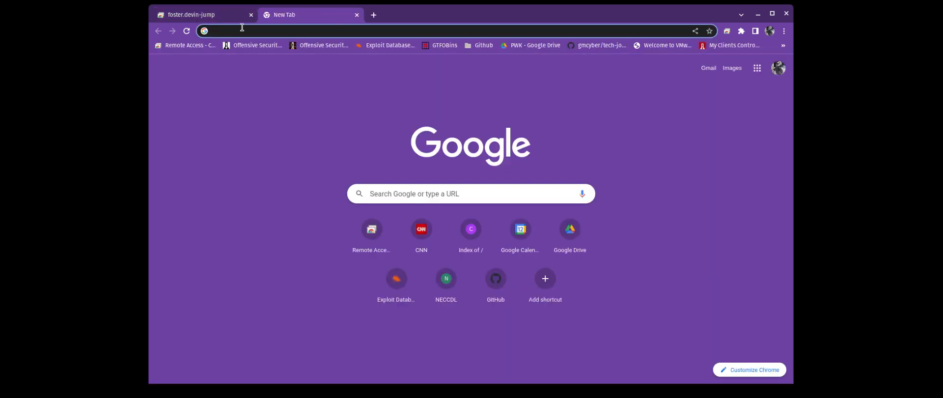
{"action": "type", "text": "480"}
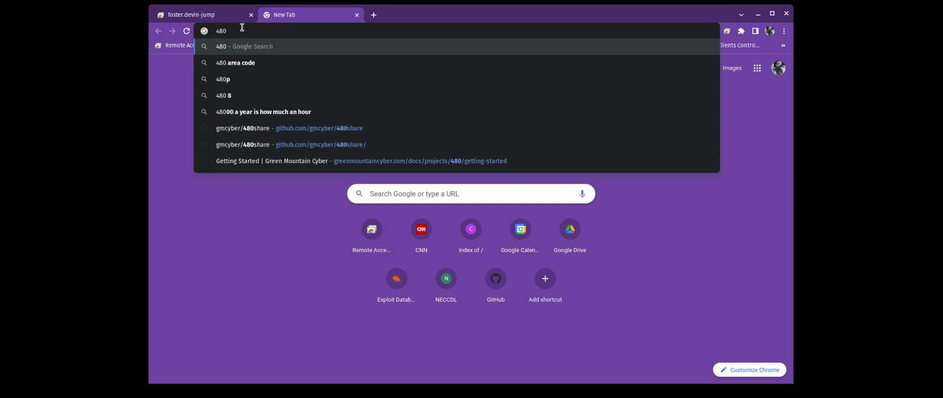
{"action": "key", "text": "BackSpace"}
{"action": "key", "text": "BackSpace"}
{"action": "key", "text": "BackSpace"}
{"action": "type", "text": "github.com/gmcyber/rangecontrol"}
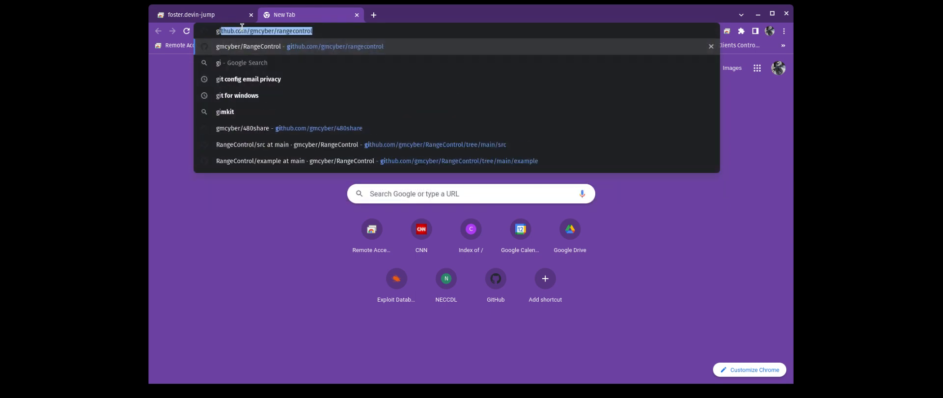
{"action": "key", "text": "End"}
{"action": "key", "text": "BackSpace"}
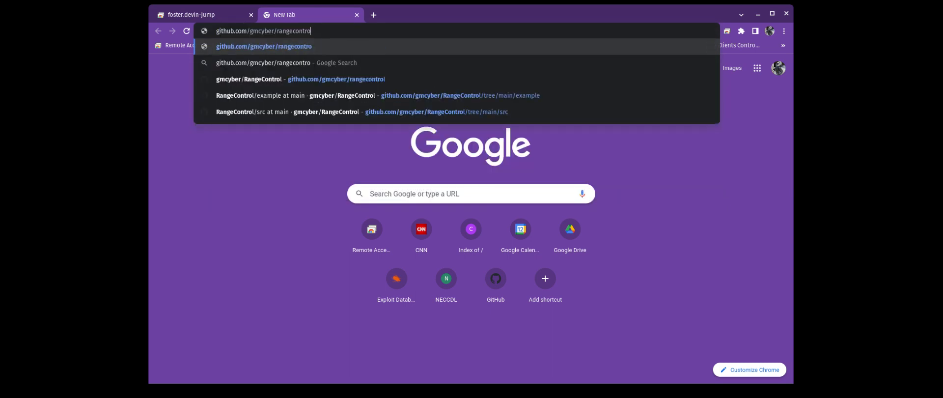
{"action": "type", "text": "l"}
{"action": "key", "text": "Return"}
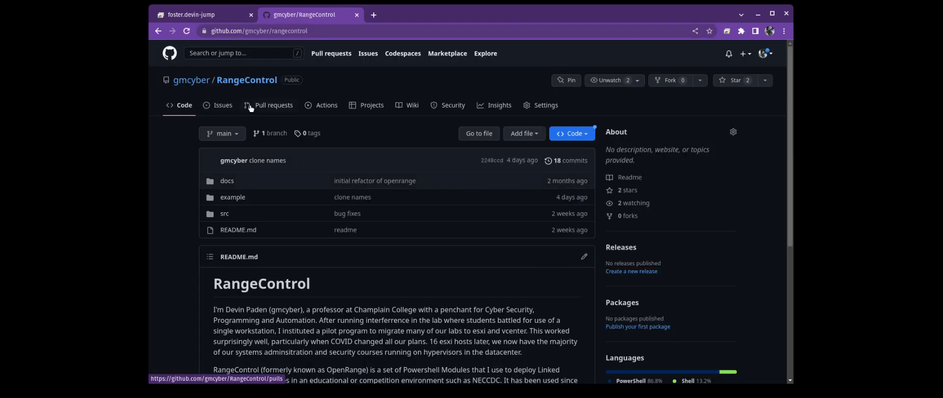
Go to greenmountaincyber.com and review the Range Control Getting Started documentation.
{"action": "left_click", "coordinate": [276, 32]}
{"action": "type", "text": "greenmountaincyber.com"}
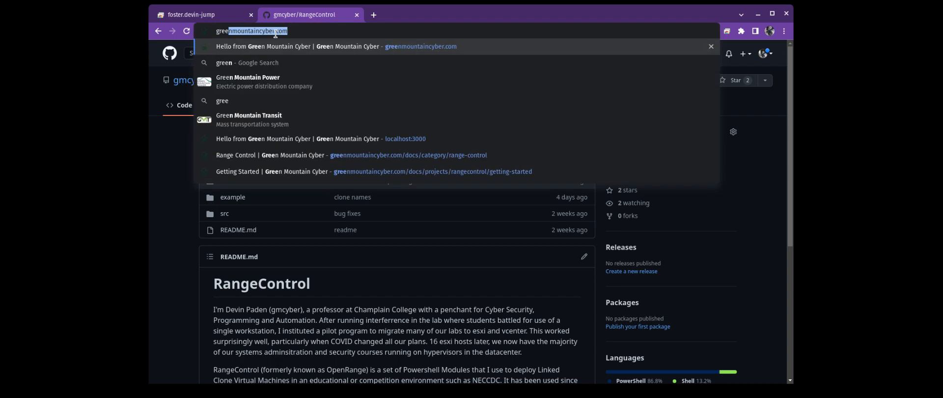
{"action": "key", "text": "Return"}
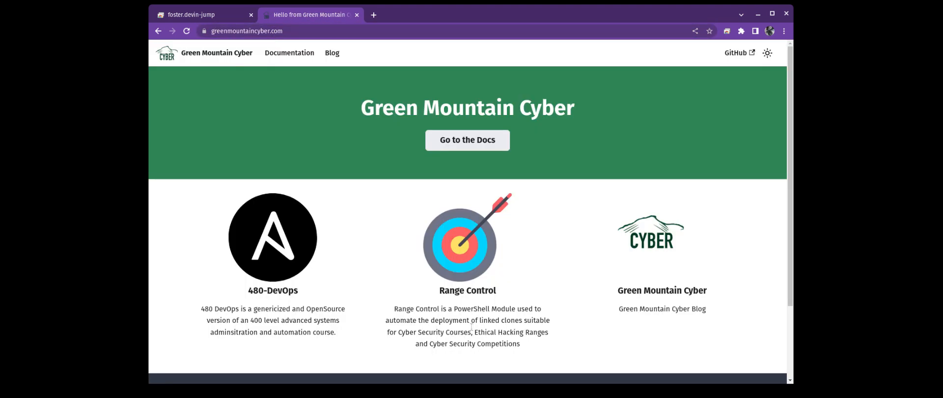
{"action": "left_click", "coordinate": [467, 266]}
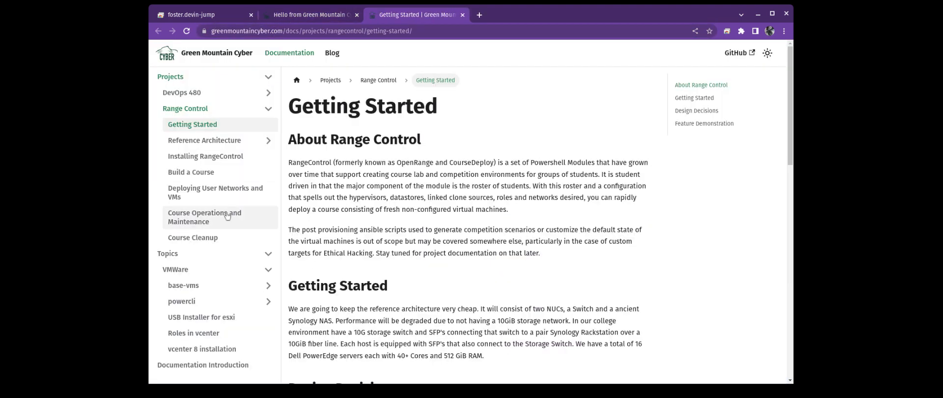
{"action": "scroll", "coordinate": [214, 295], "scroll_direction": "down", "scroll_amount": 3}
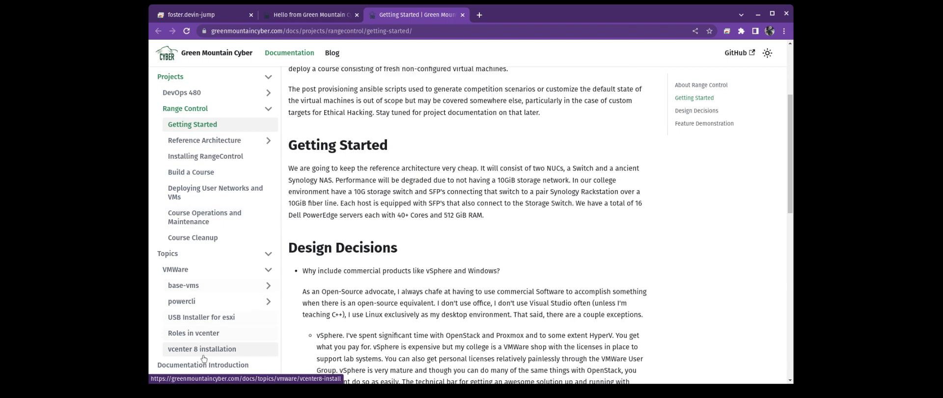
Look through the vcenter 8 installation and USB Installer for esxi documentation pages.
{"action": "left_click", "coordinate": [204, 349]}
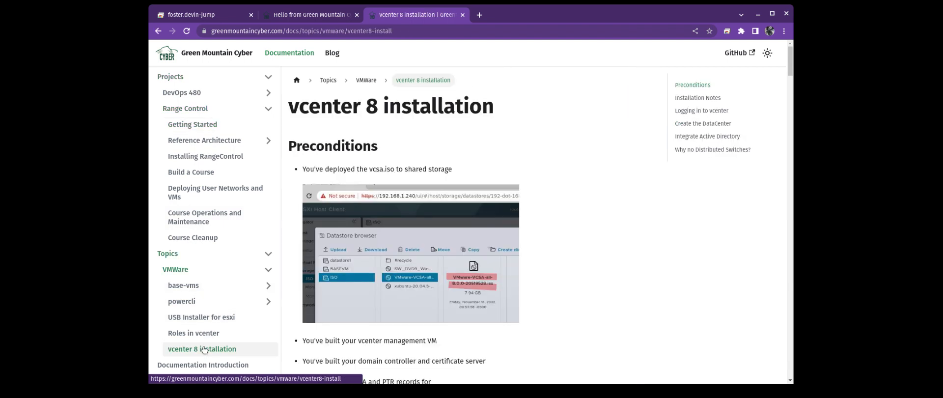
{"action": "scroll", "coordinate": [199, 300], "scroll_direction": "down", "scroll_amount": 1}
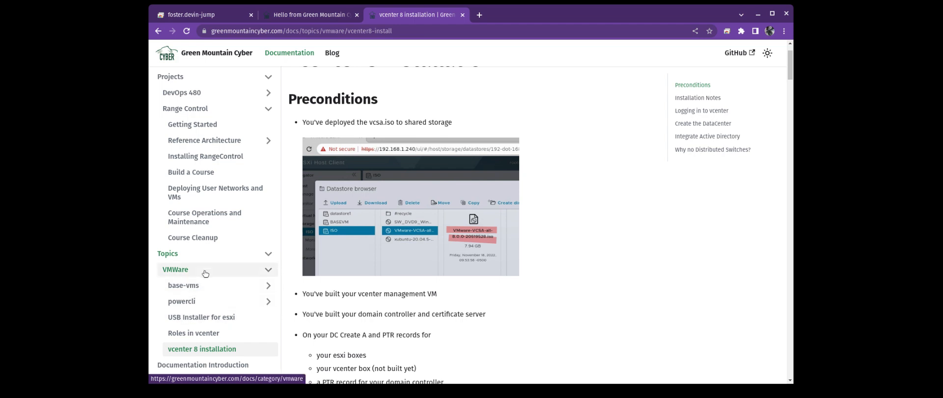
{"action": "left_click", "coordinate": [201, 317]}
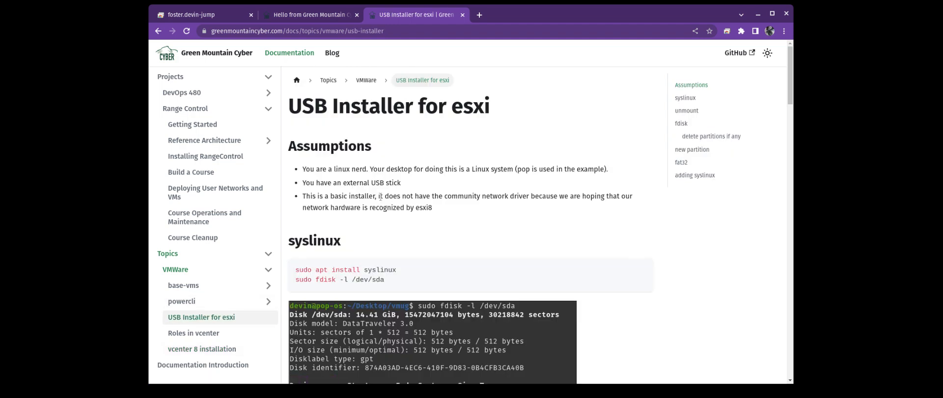
{"action": "scroll", "coordinate": [381, 196], "scroll_direction": "down", "scroll_amount": 3}
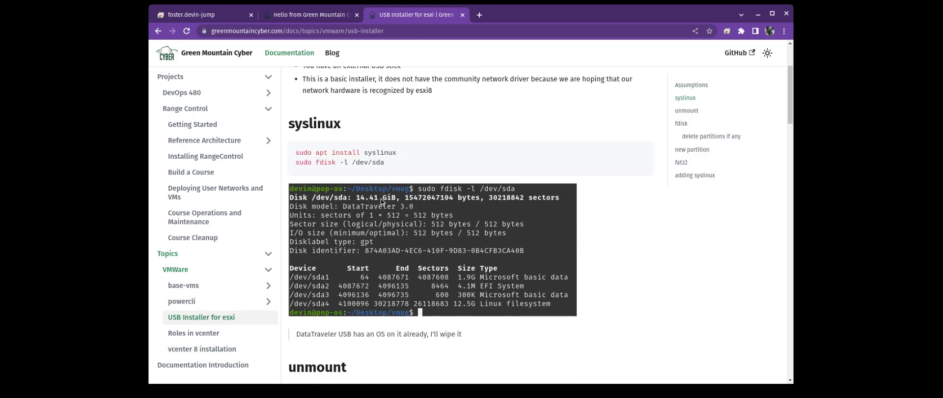
{"action": "scroll", "coordinate": [199, 320], "scroll_direction": "up", "scroll_amount": 2}
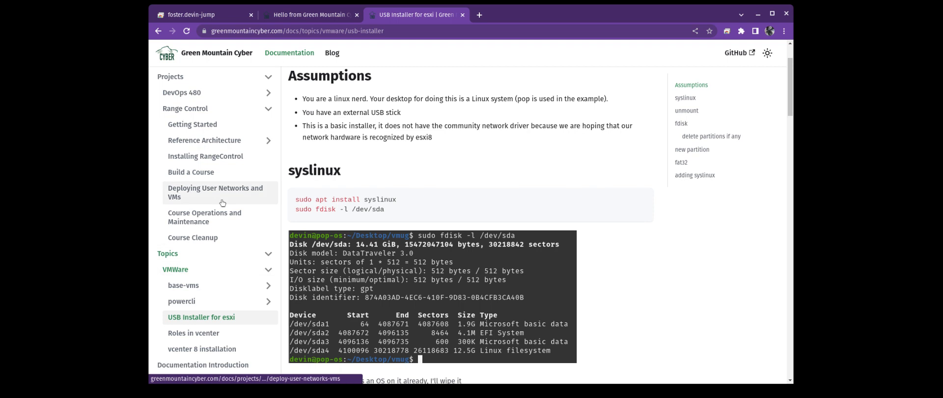